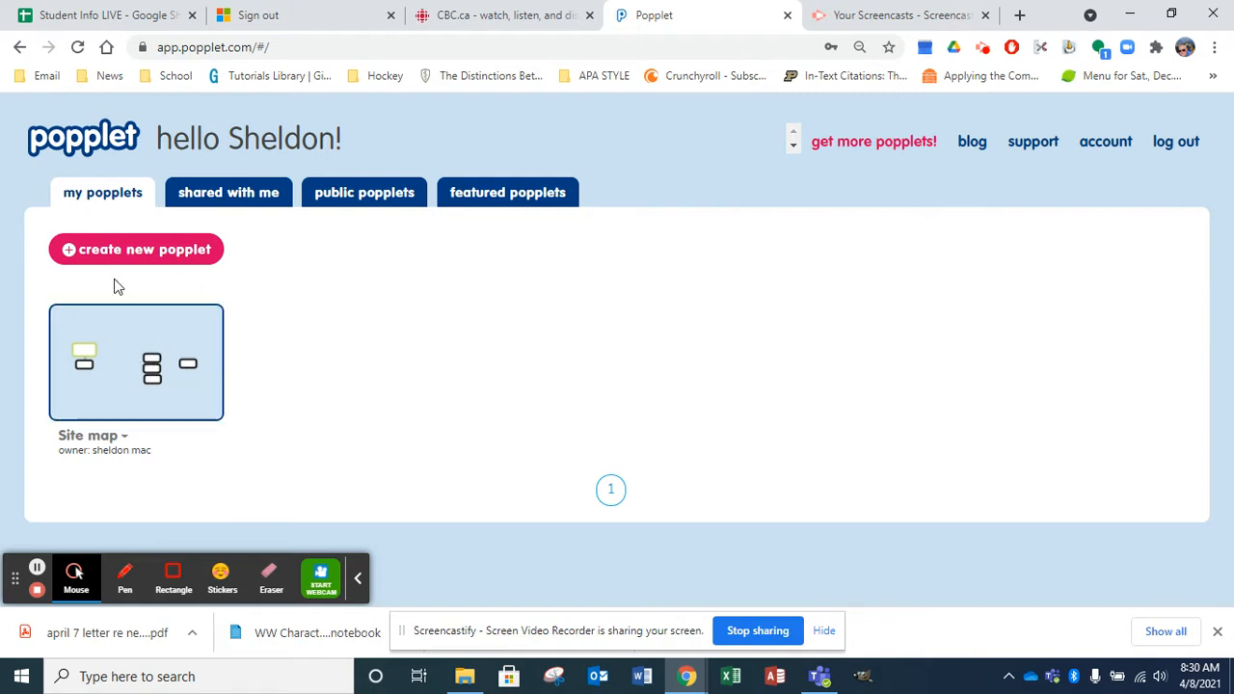
- Dismiss the 'get more popplets' notice on the my popplets page
left_click(106, 249)
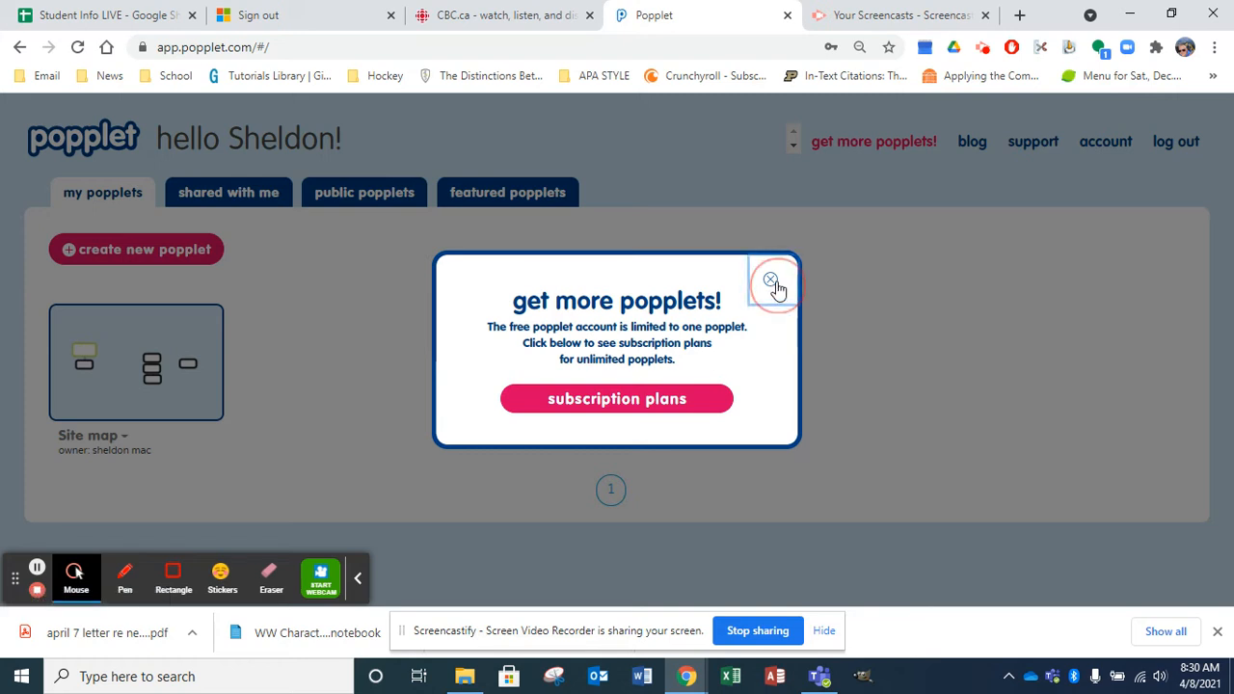
right_click(777, 287)
left_click(777, 287)
left_click(771, 281)
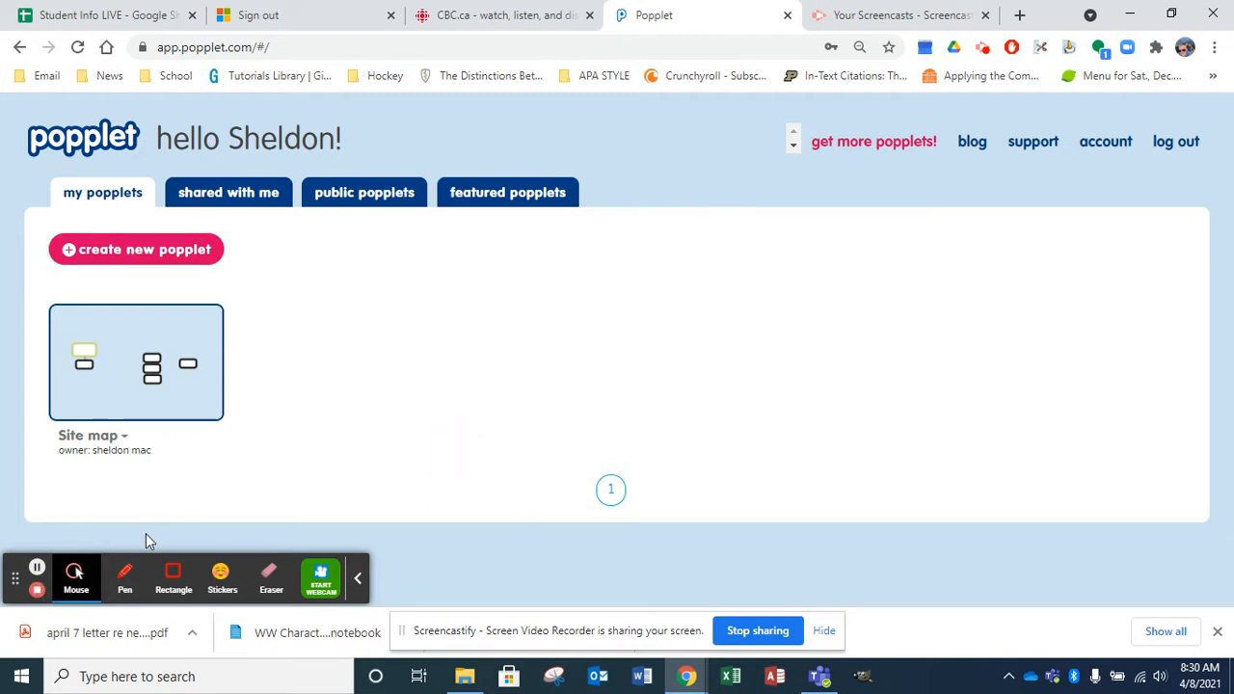
- Open the Site map popplet card in the editor
left_click_drag(22, 579, 318, 416)
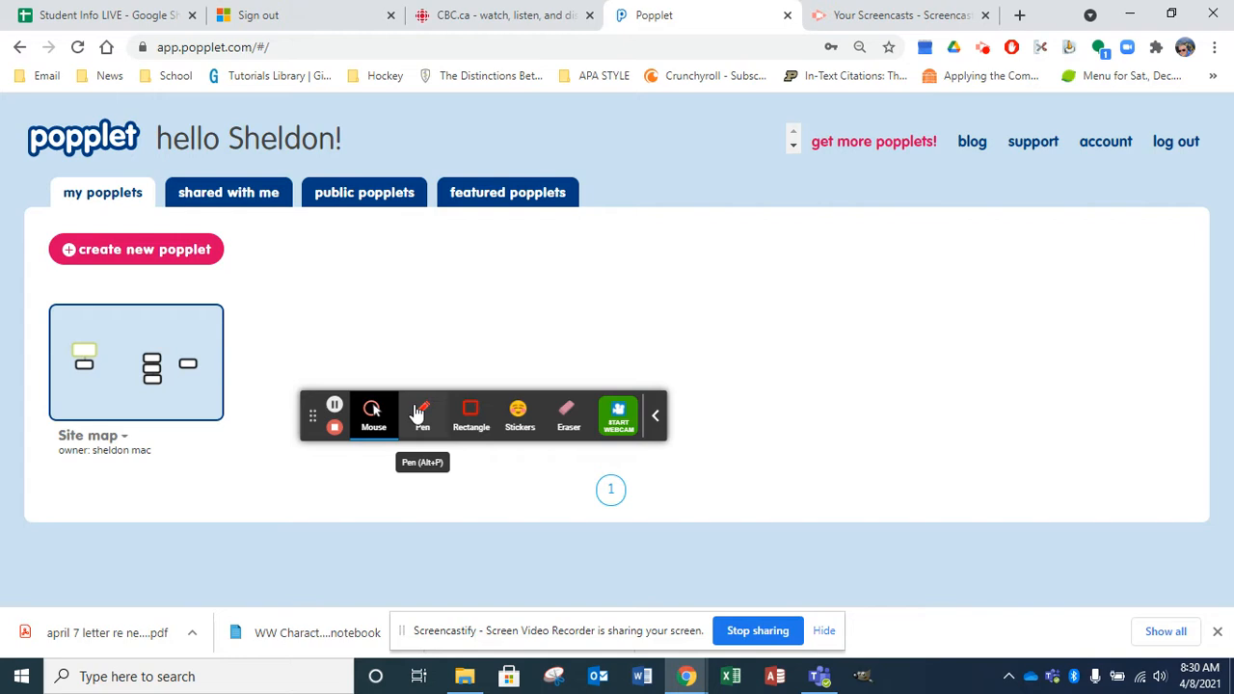
left_click(656, 416)
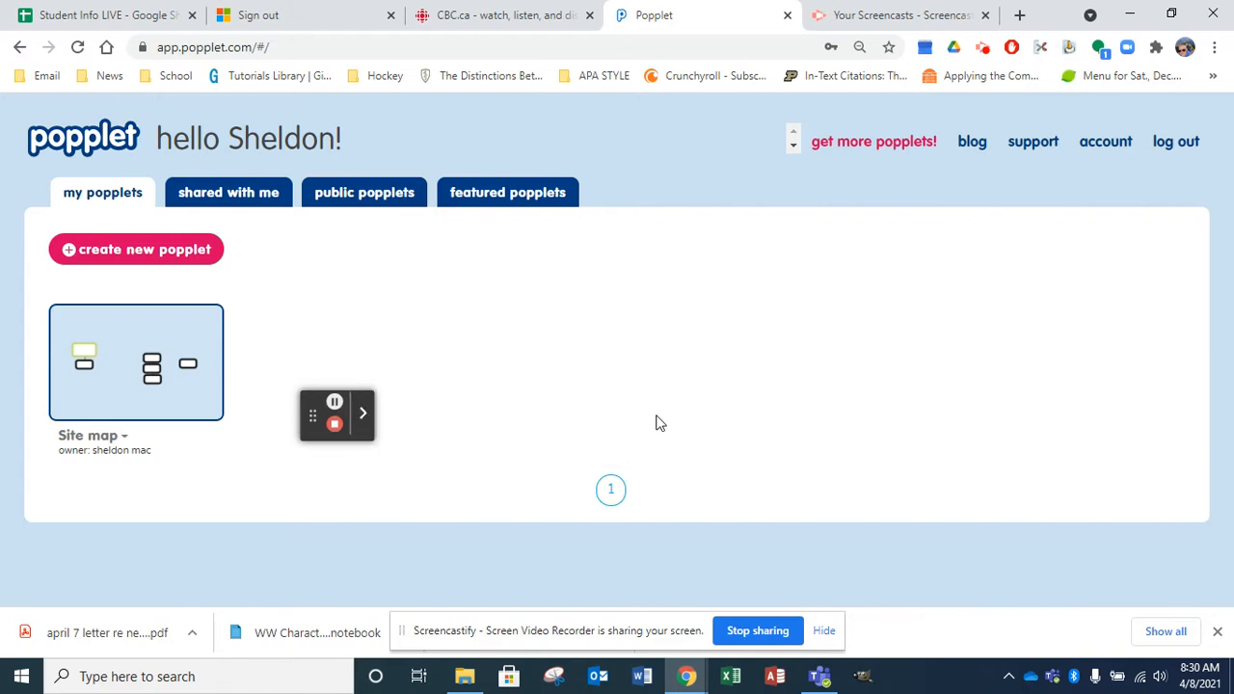
left_click(365, 414)
left_click_drag(313, 418, 40, 559)
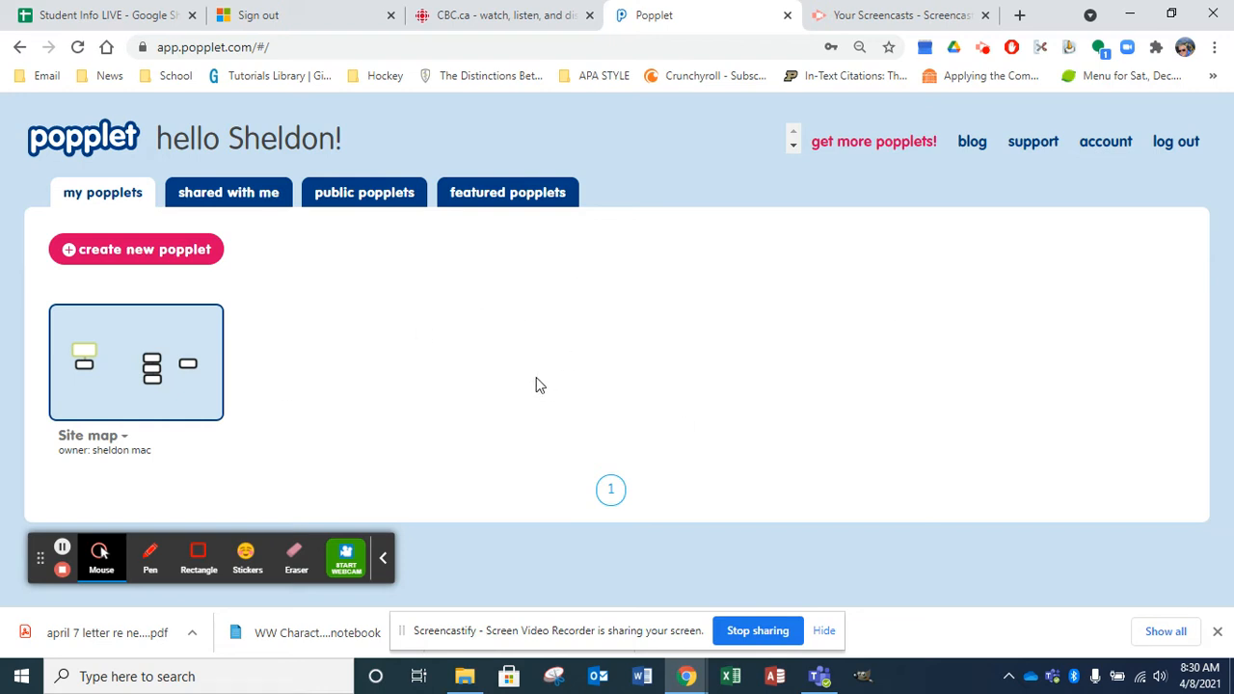
left_click(160, 339)
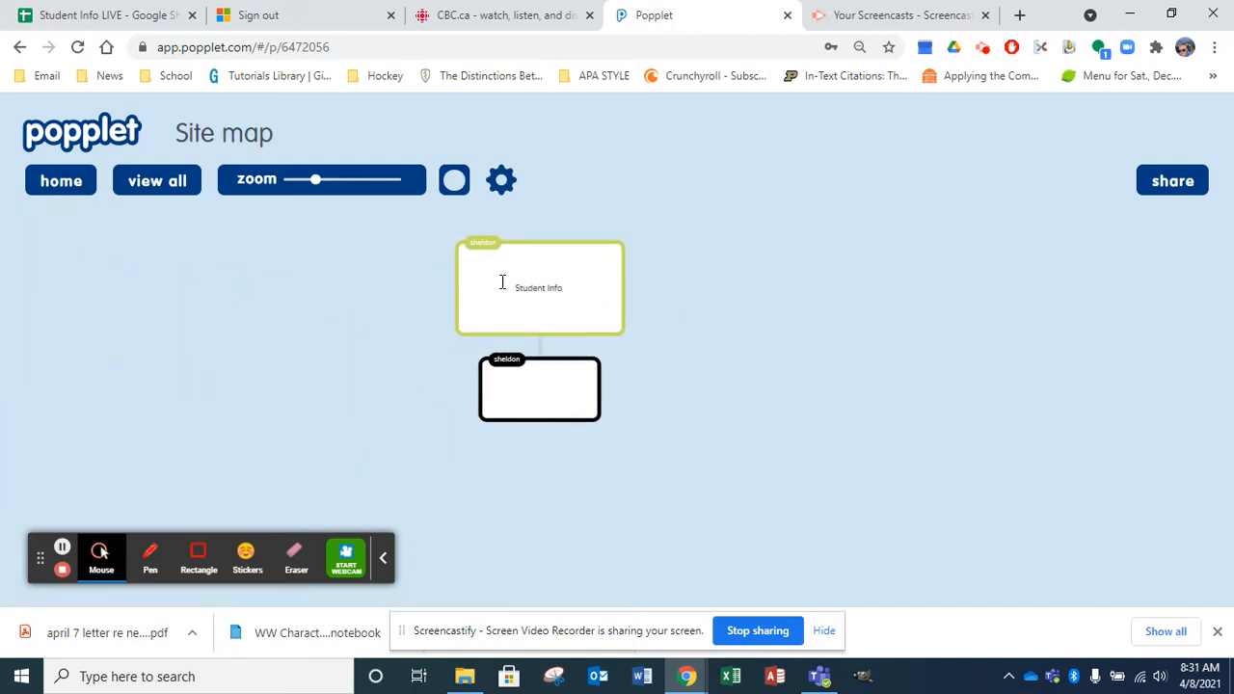
- Delete the Student Info popple and the blank popple linked below it
left_click(503, 281)
left_click(609, 243)
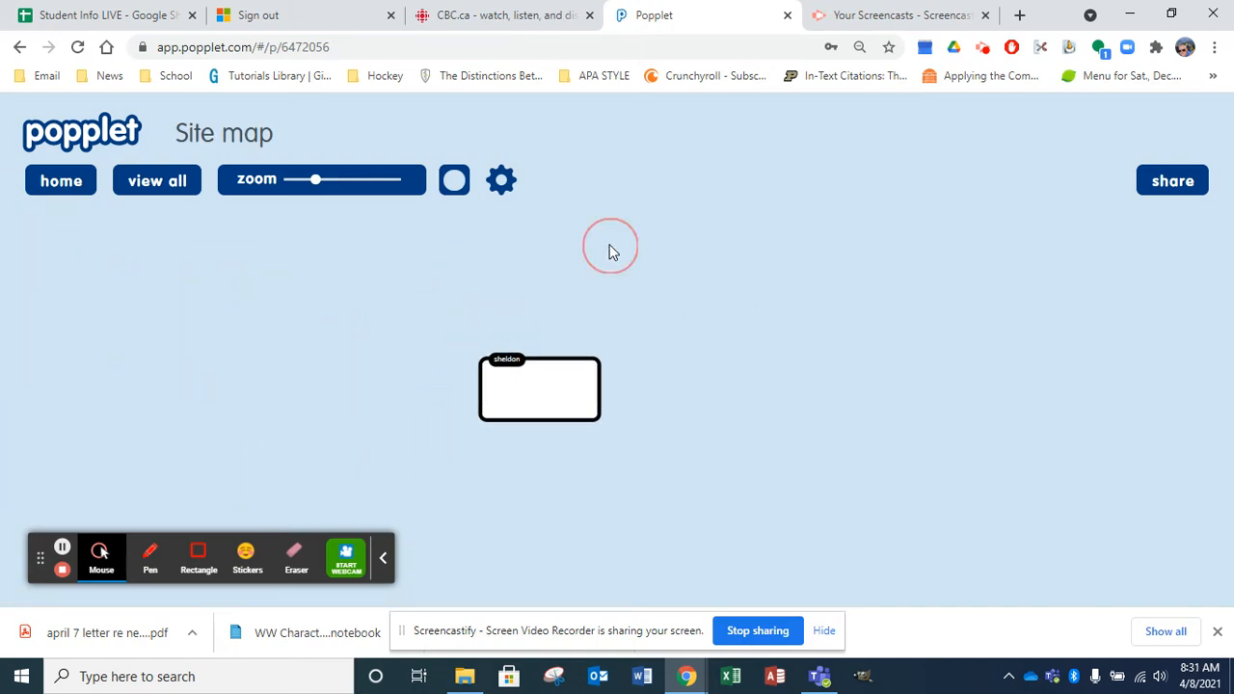
left_click(552, 375)
left_click(581, 359)
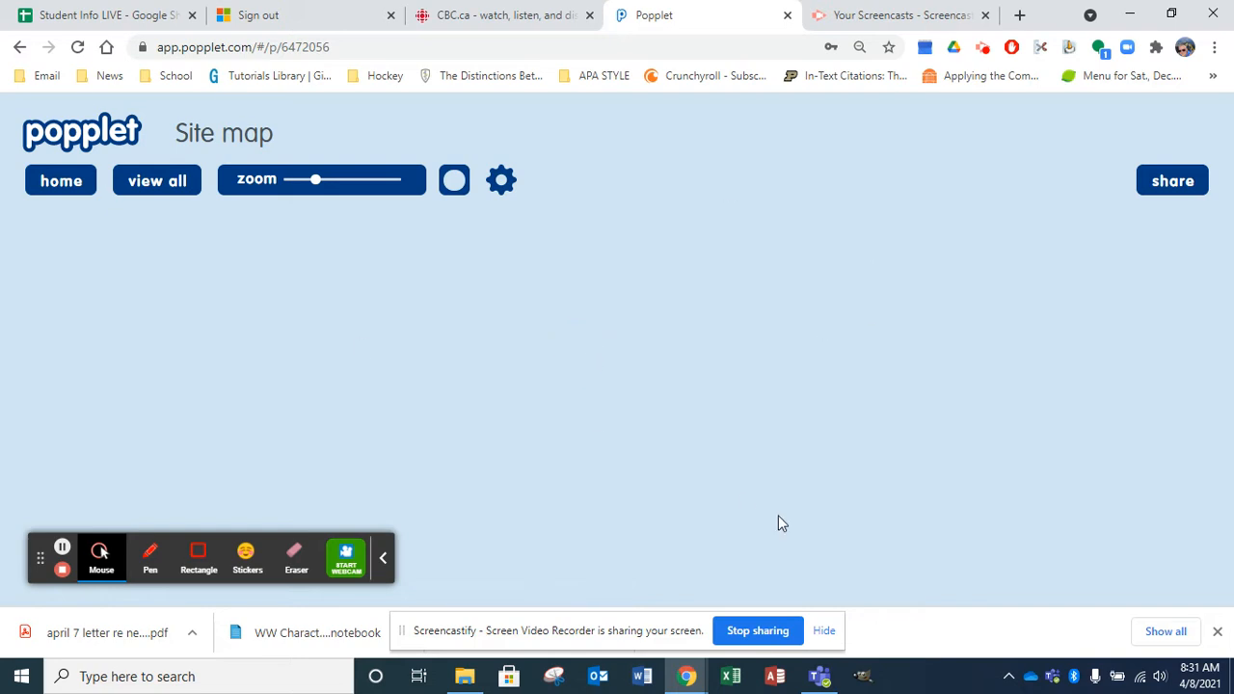
left_click_drag(867, 414, 596, 374)
left_click(499, 183)
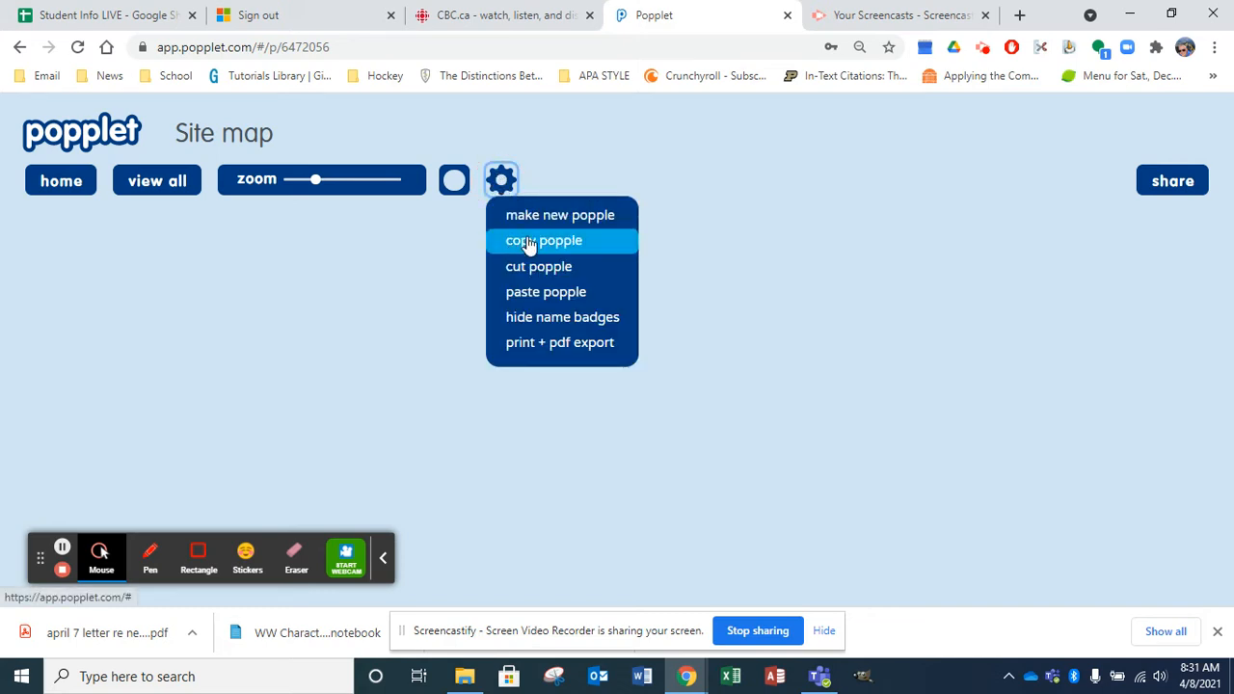
- Create a popple reading 'Home Page' and place it near the top centre
left_click(746, 179)
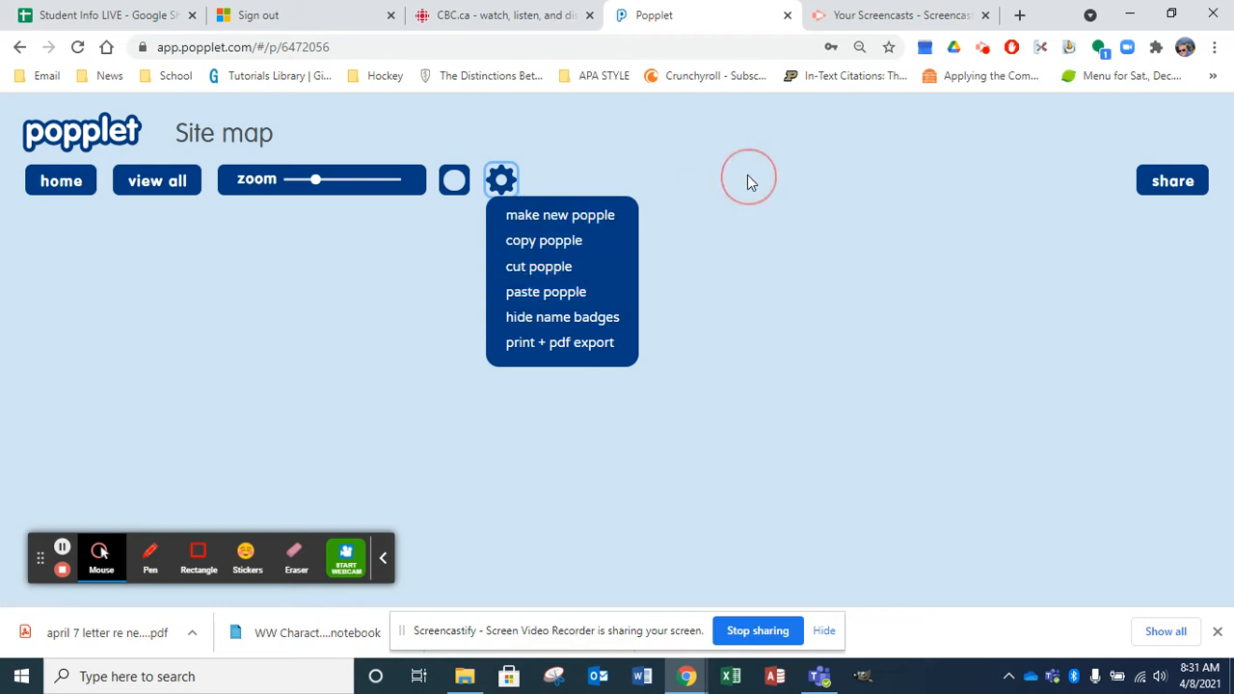
double_click(654, 252)
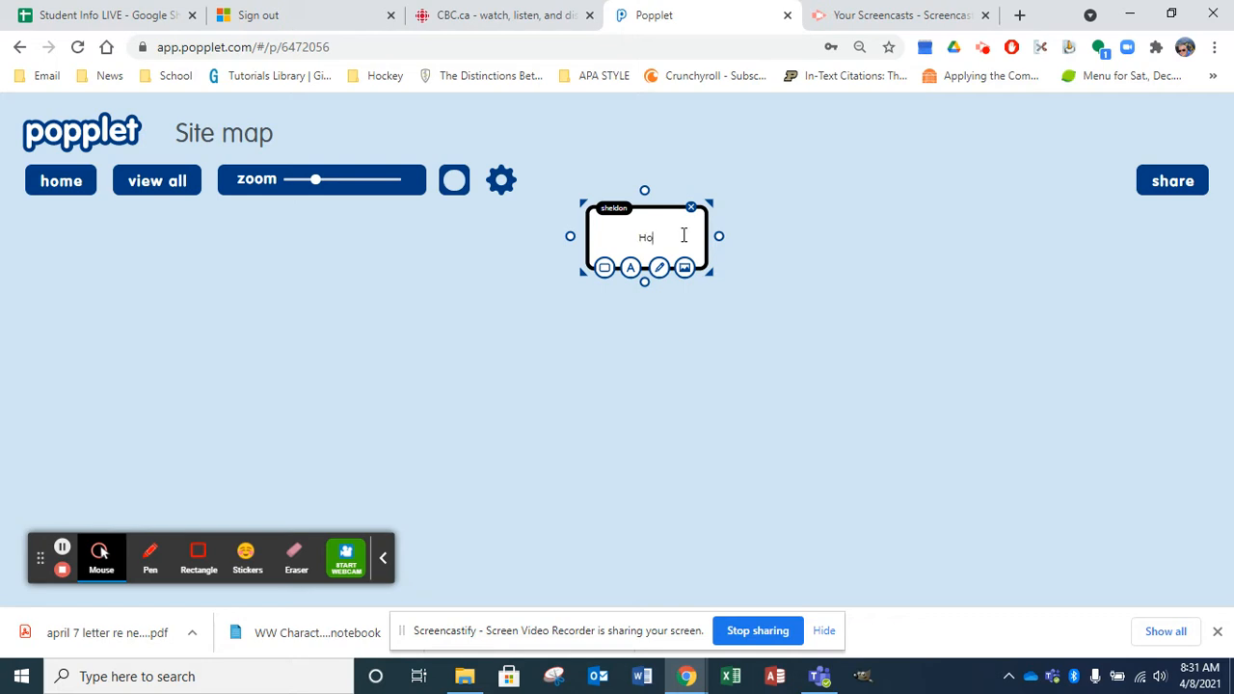
type("Home Page")
left_click_drag(712, 202, 709, 267)
left_click_drag(628, 172, 617, 234)
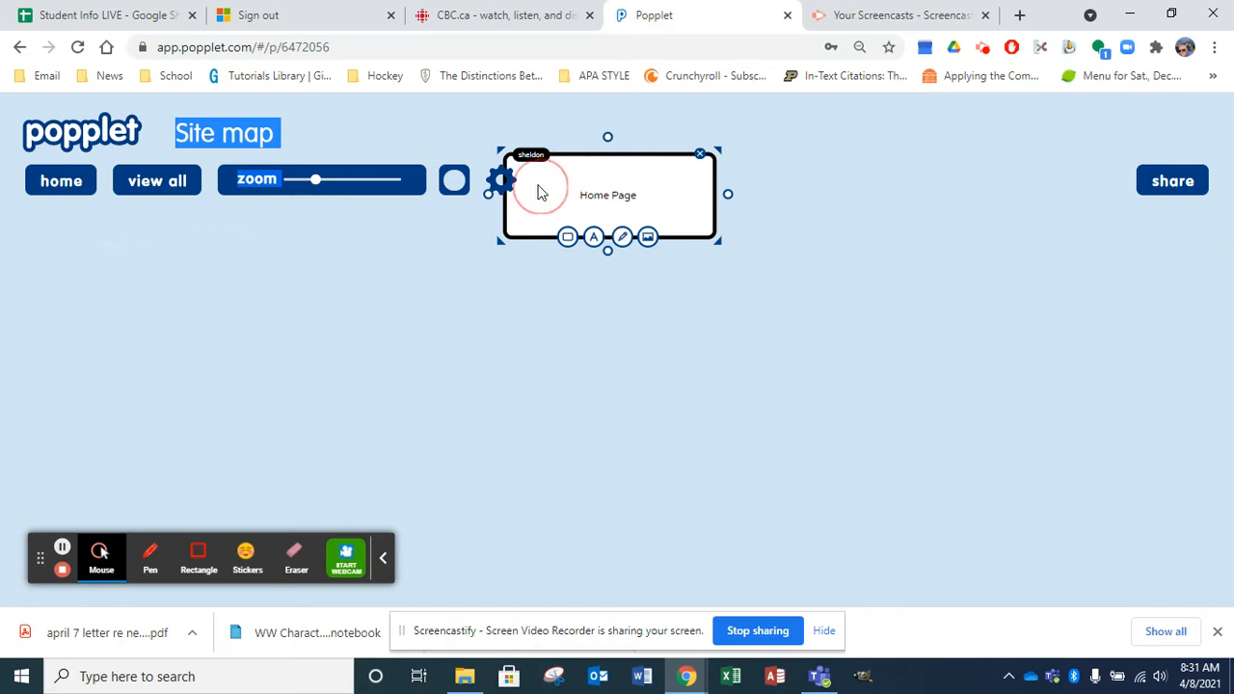
left_click_drag(537, 212, 570, 286)
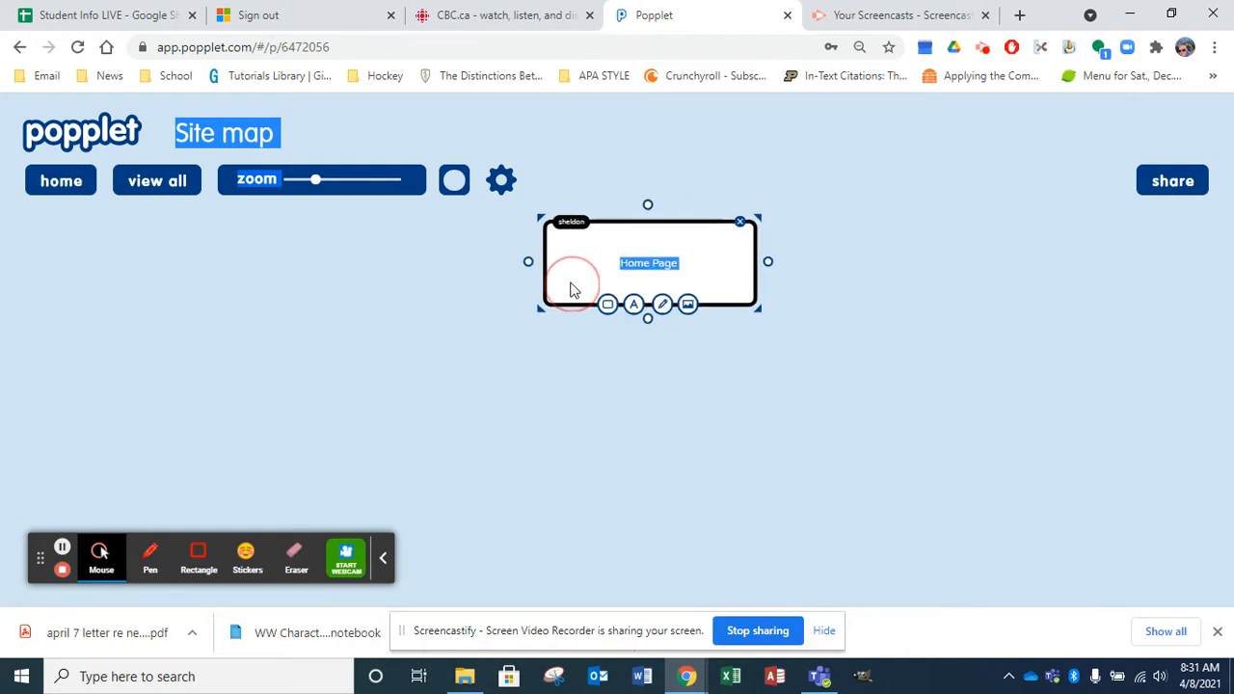
left_click(854, 278)
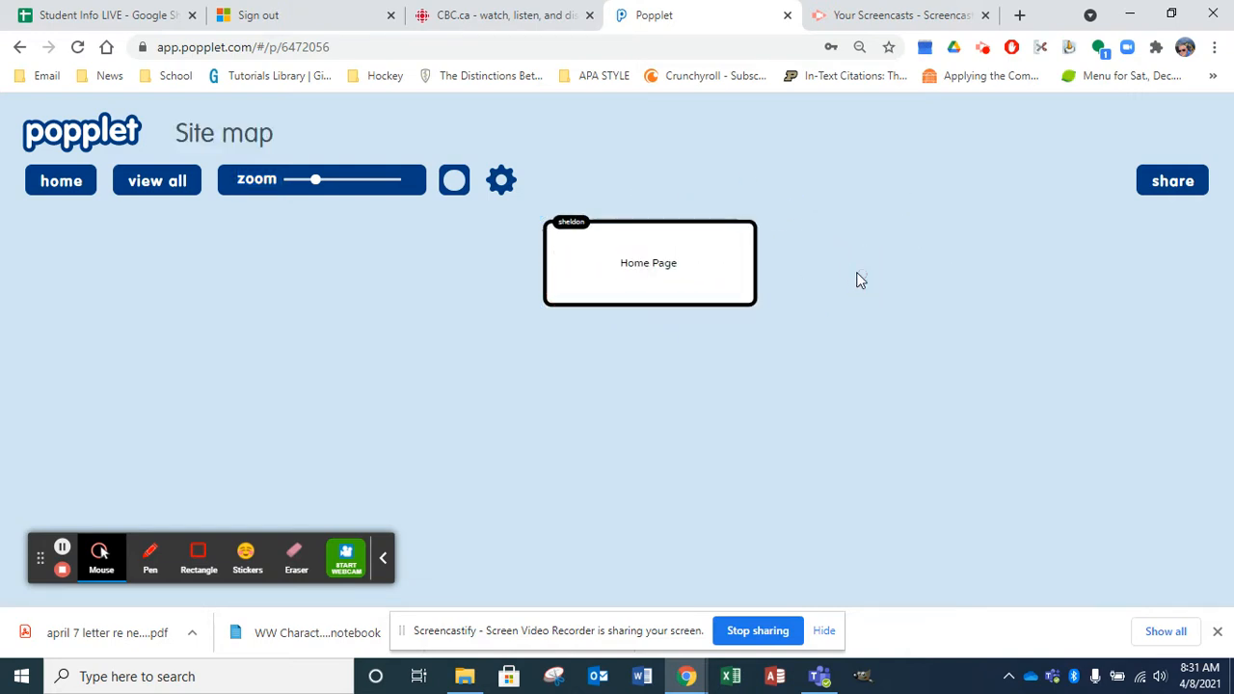
- Colour the Home Page popple blue
left_click(591, 264)
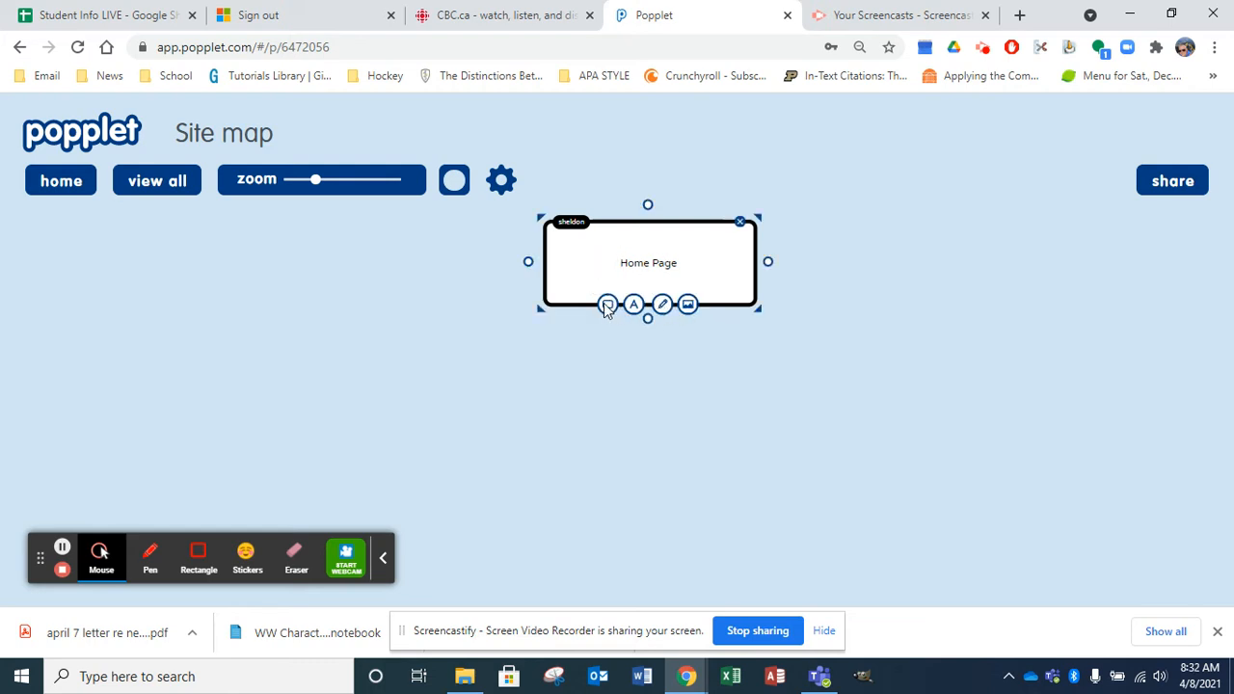
left_click(607, 306)
left_click(632, 344)
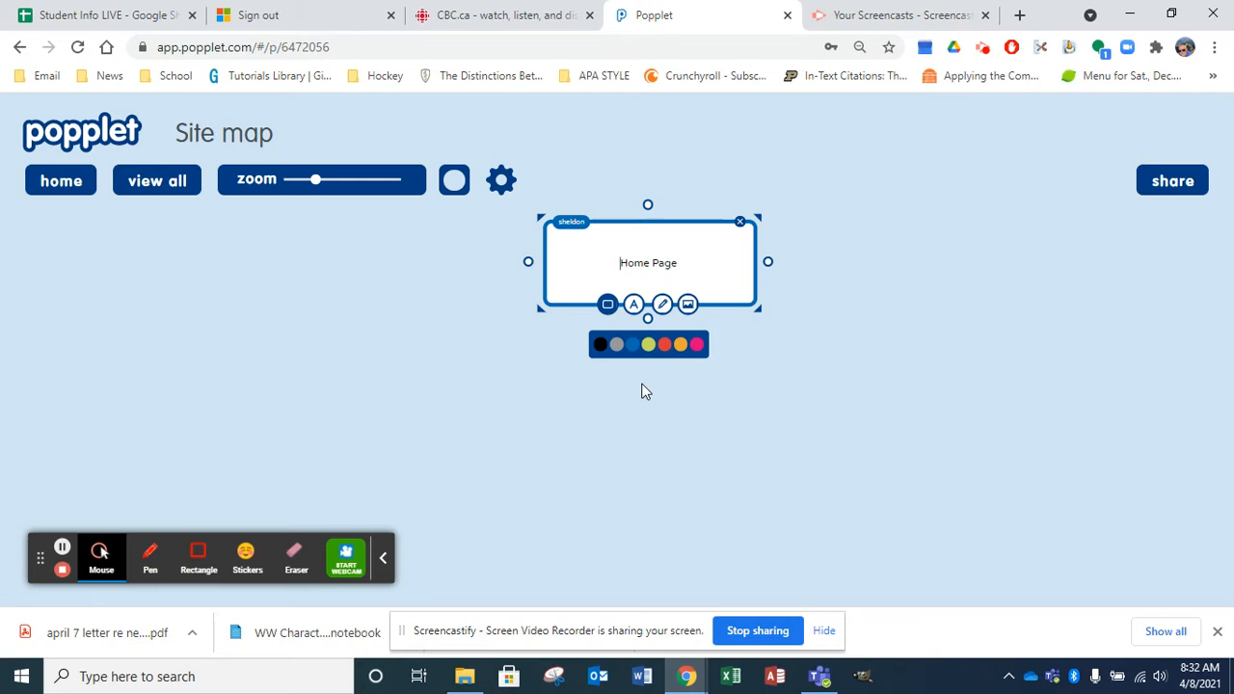
left_click(633, 306)
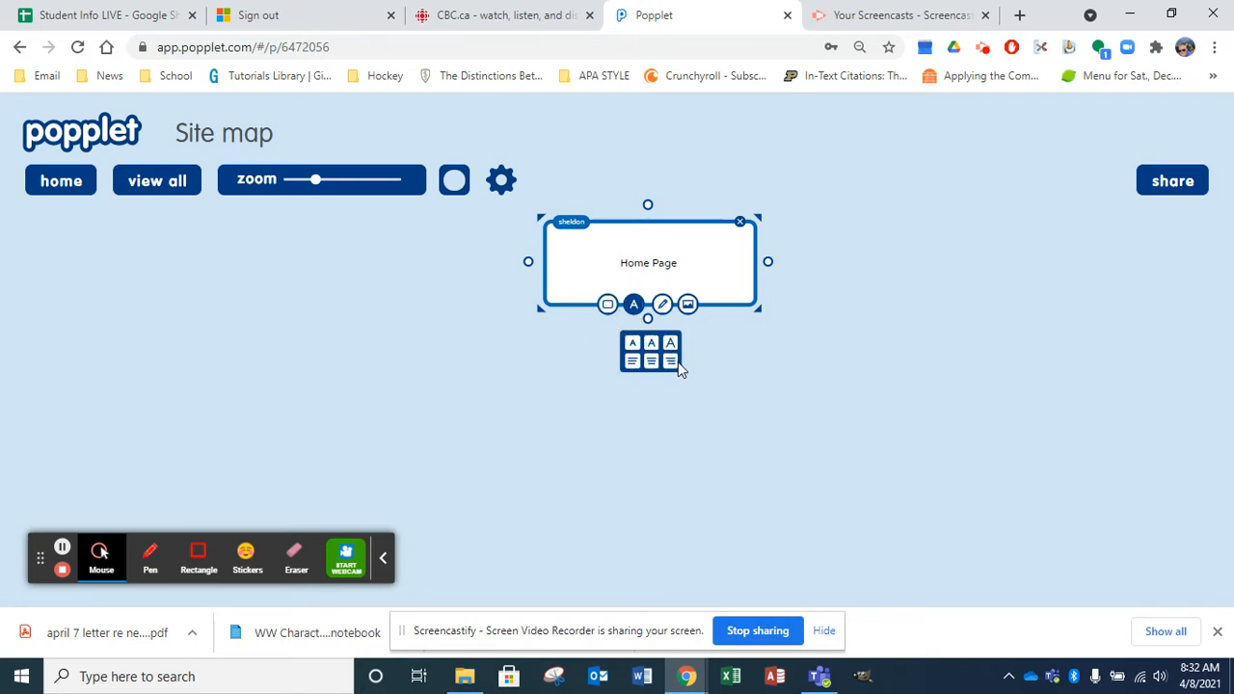
- Draw a red pencil stroke in the popple, erase it, and view the image options
left_click(661, 305)
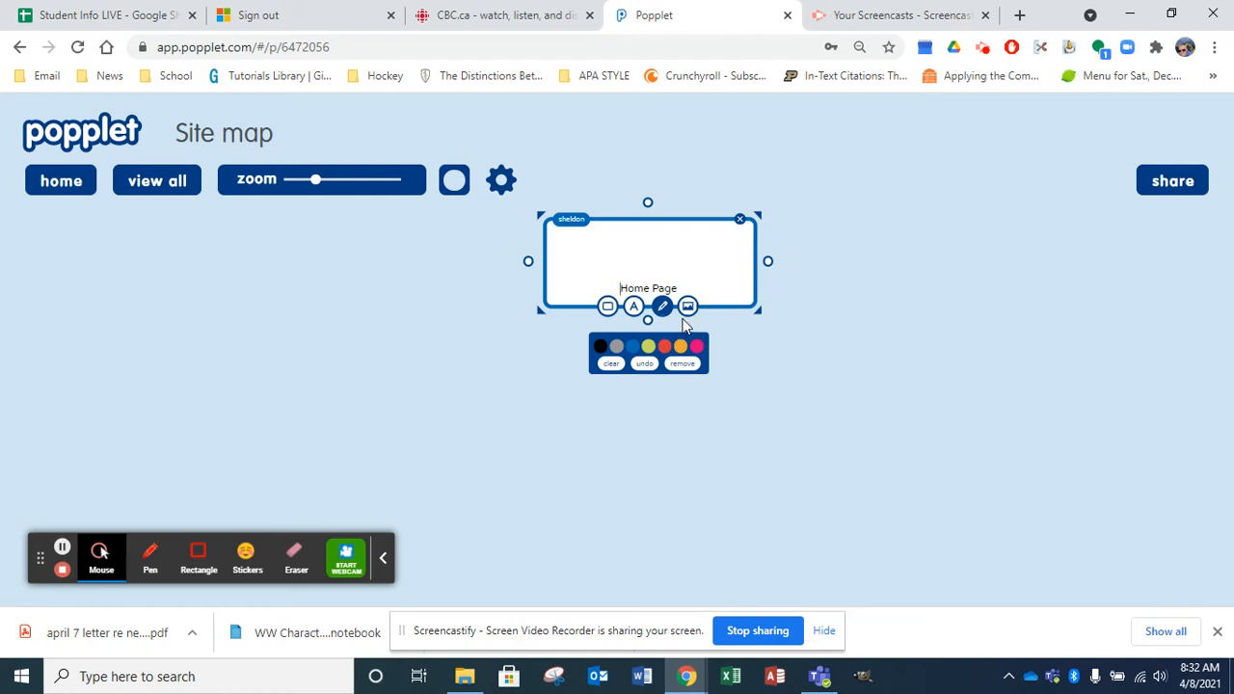
left_click(665, 347)
left_click_drag(657, 236, 647, 258)
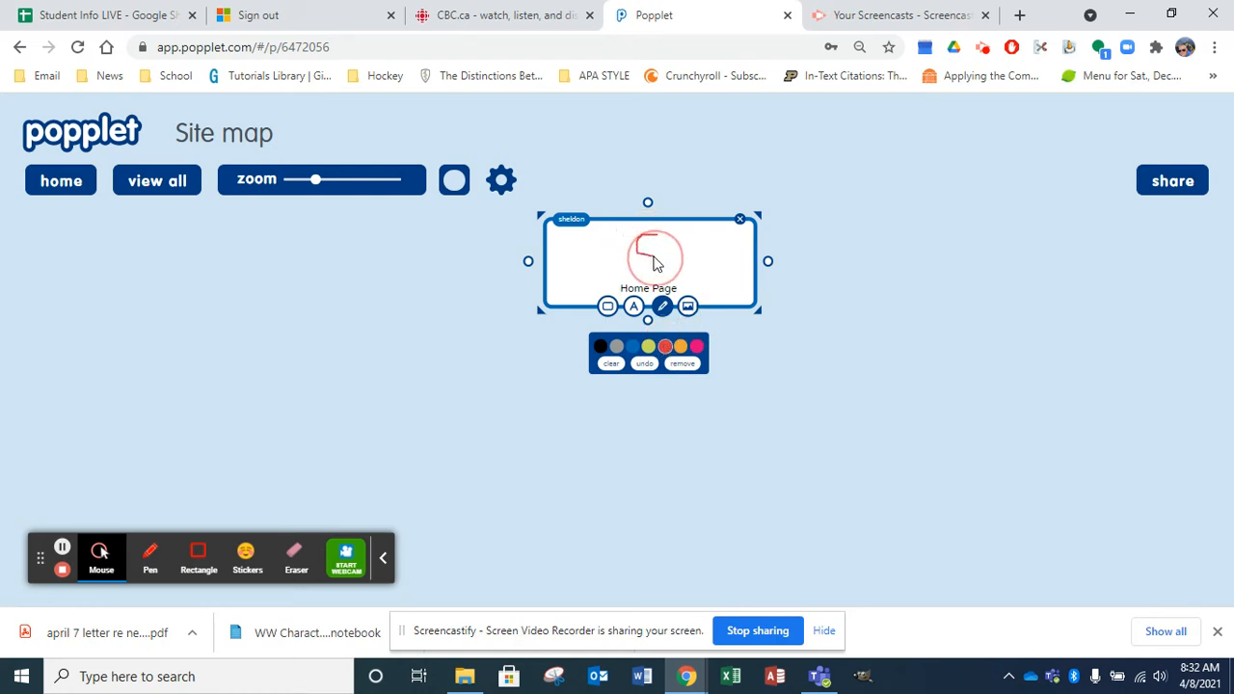
left_click(612, 363)
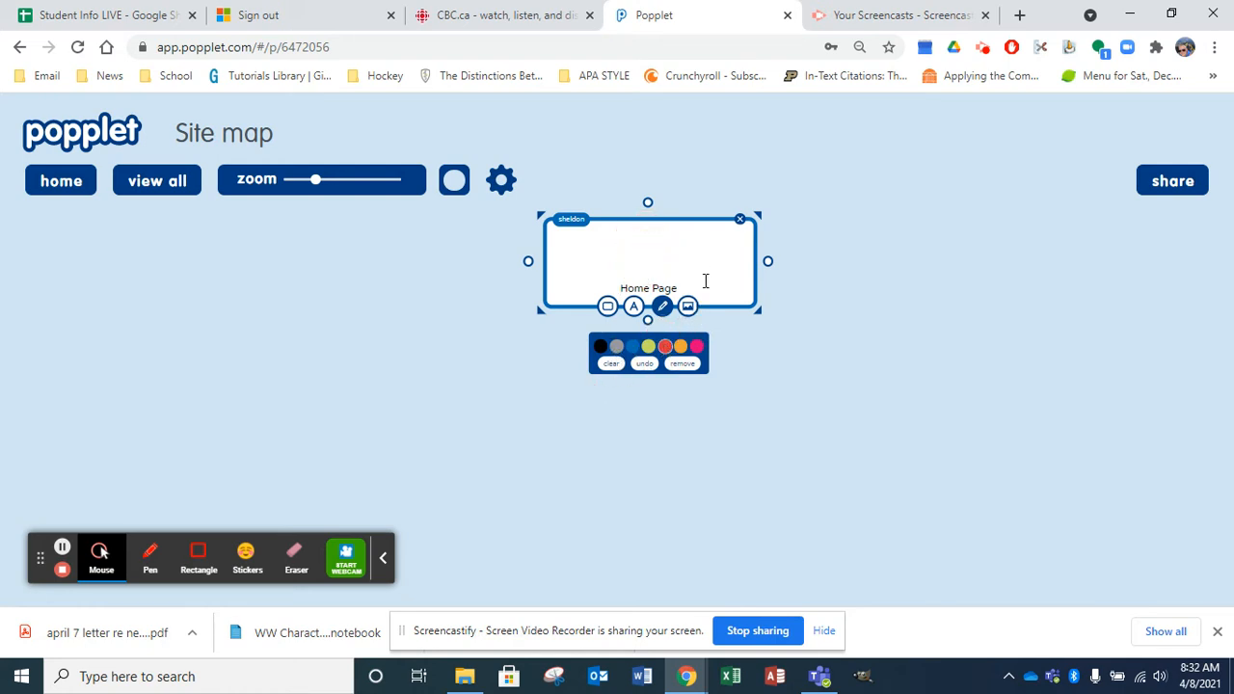
left_click(687, 306)
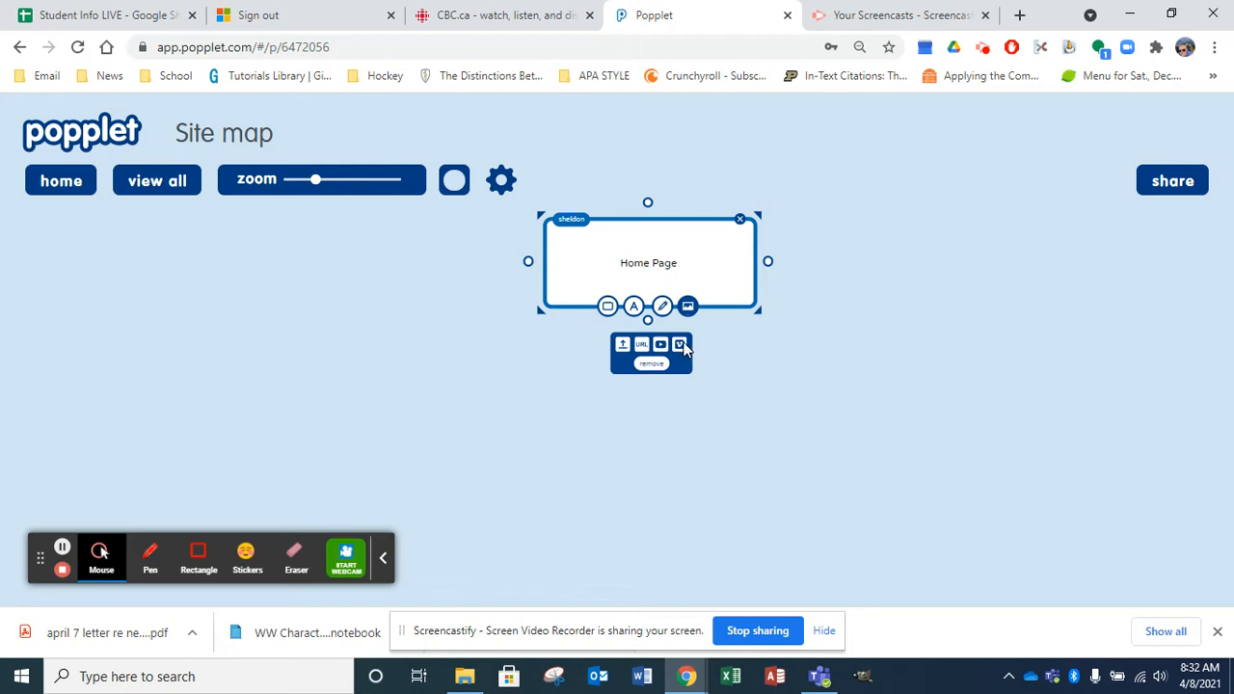
left_click(736, 357)
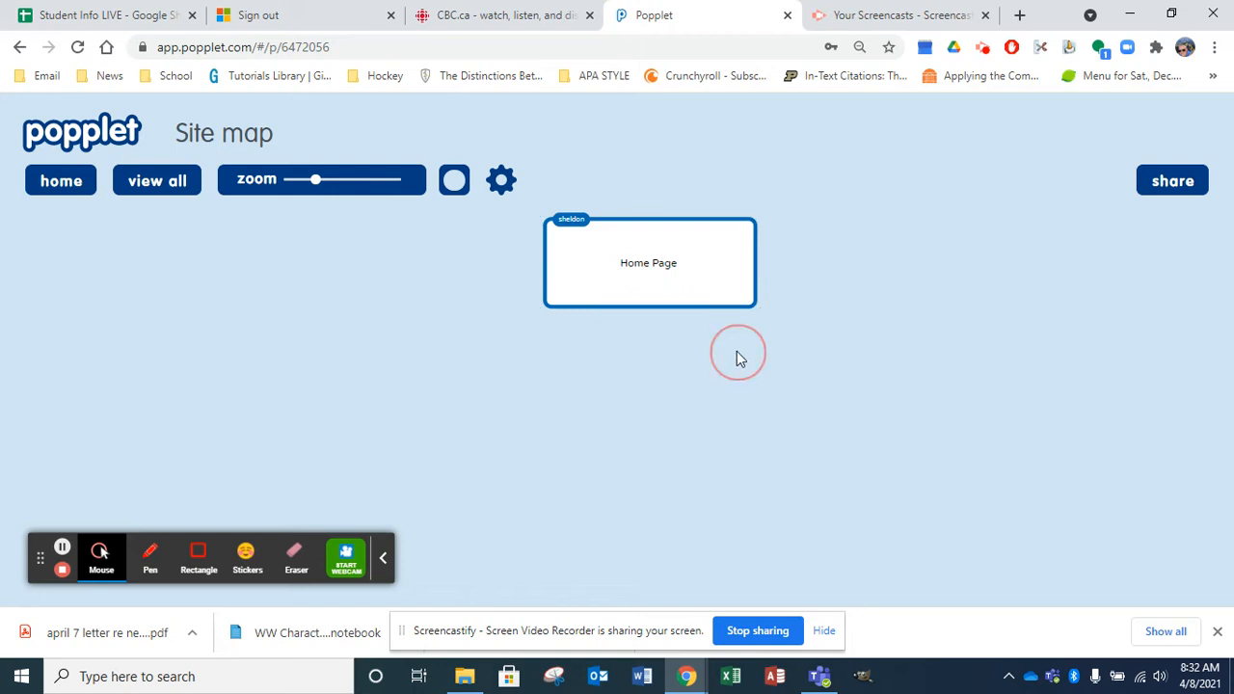
left_click(671, 256)
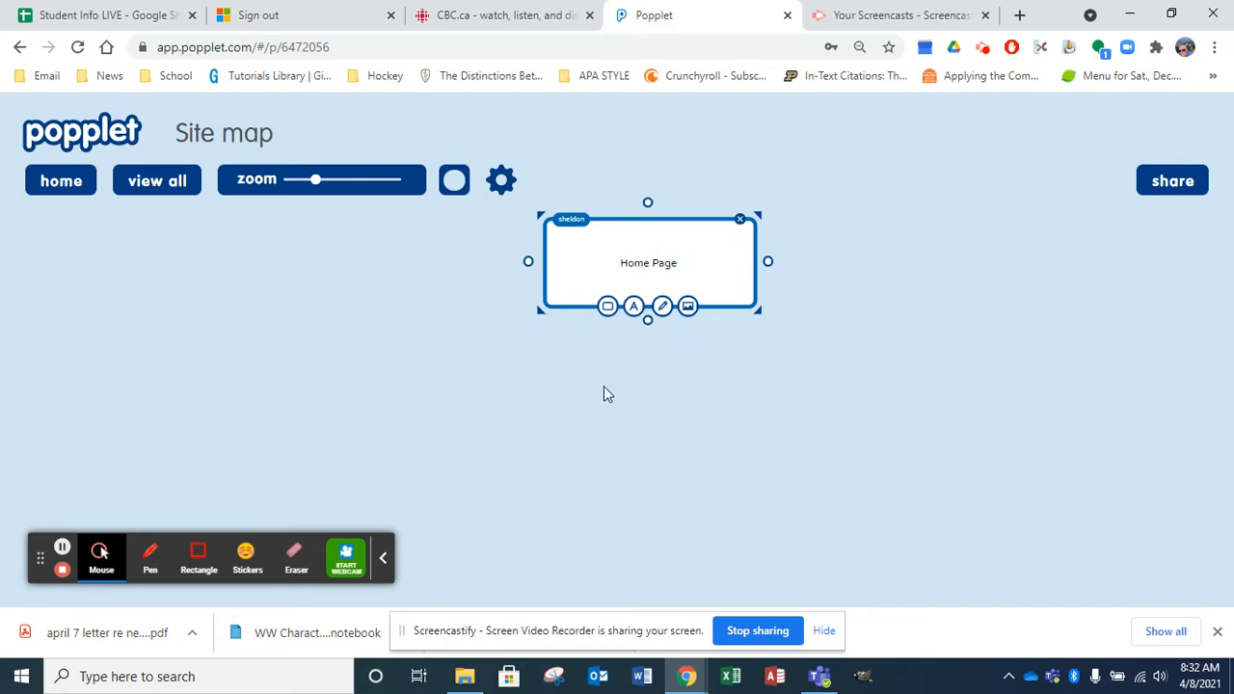
left_click(384, 559)
left_click_drag(876, 336, 907, 363)
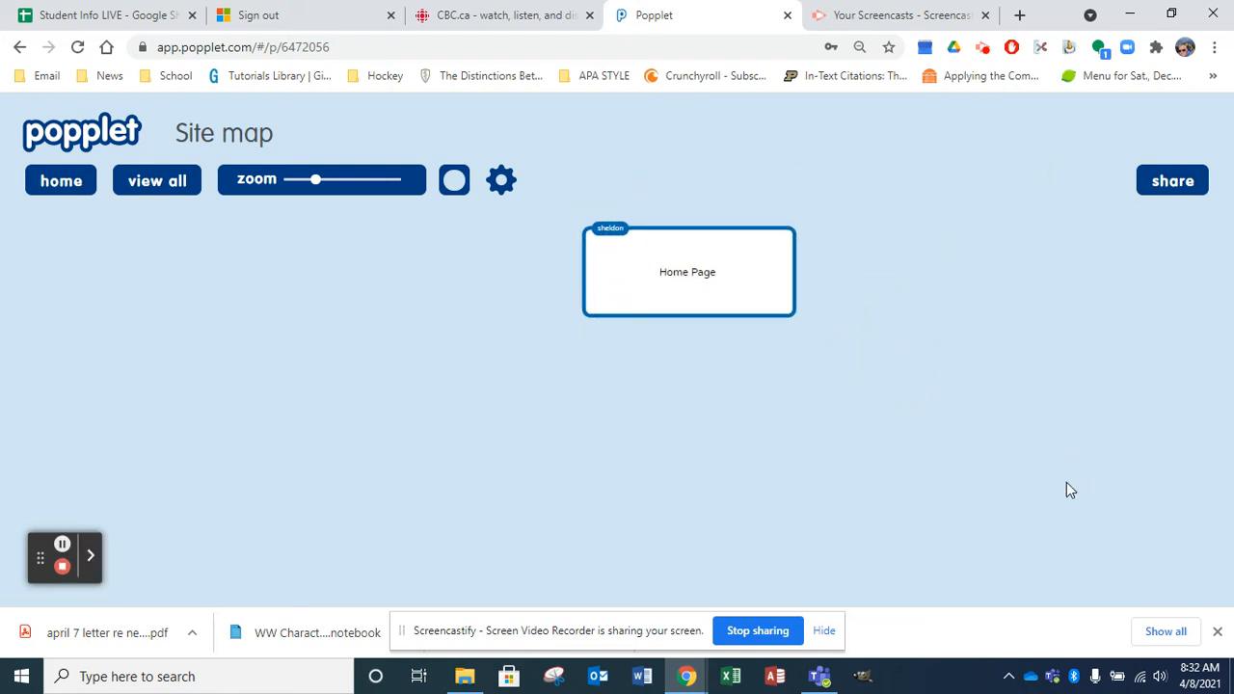
- Adjust the Home Page text and the popple's position on the board
left_click_drag(883, 414, 881, 299)
left_click(685, 195)
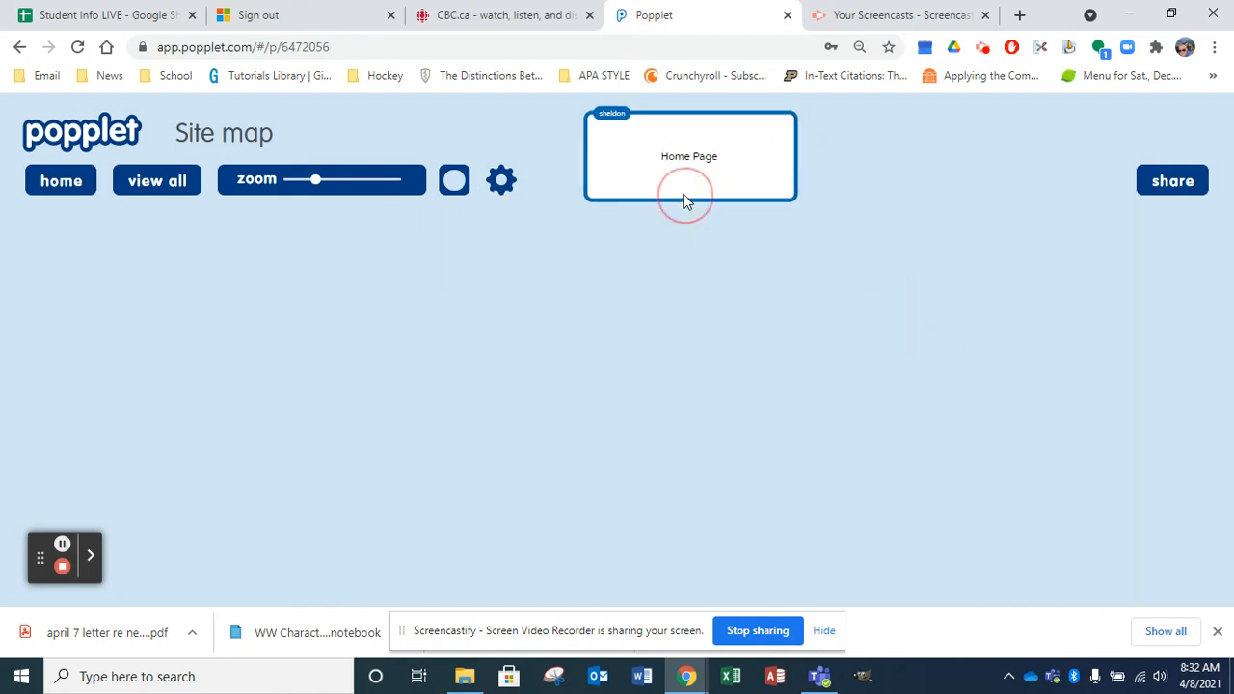
left_click(721, 195)
left_click(683, 250)
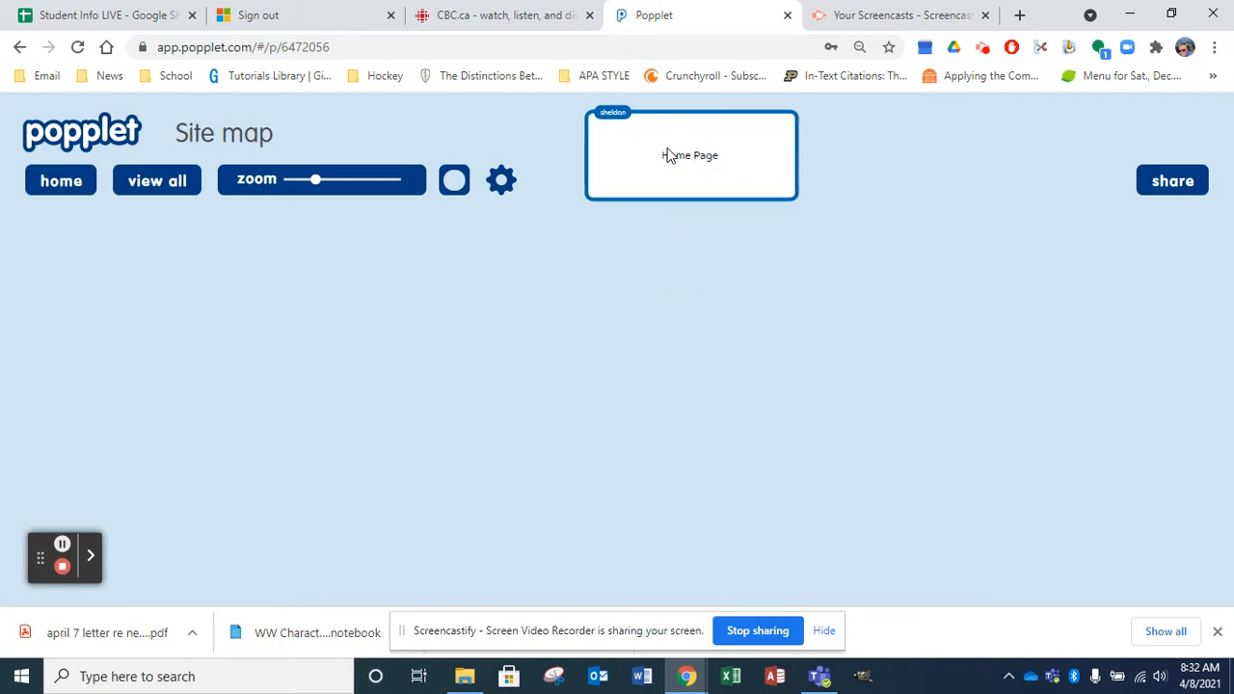
left_click(725, 150)
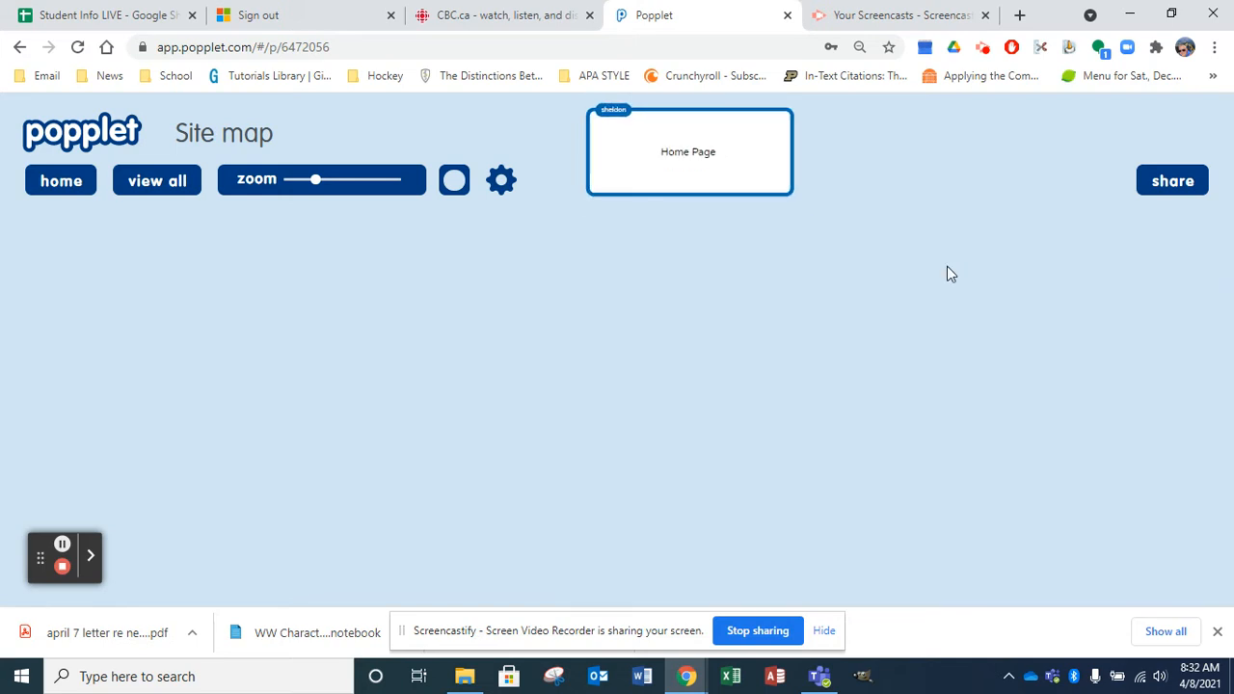
left_click(801, 504)
left_click(685, 182)
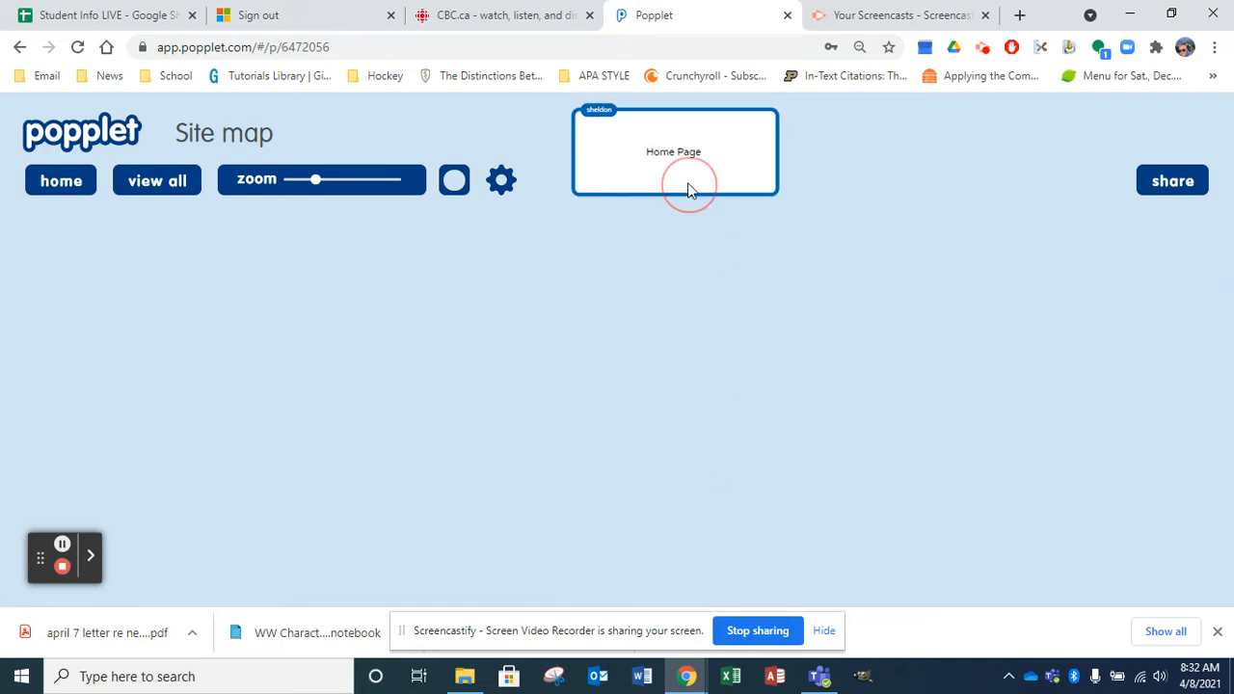
left_click(647, 158)
left_click(609, 149)
left_click_drag(659, 152, 666, 204)
left_click_drag(617, 118, 632, 197)
left_click_drag(671, 186, 754, 245)
left_click_drag(752, 156, 817, 289)
left_click_drag(774, 209, 861, 207)
- Drag a new link downward from the Home Page popple's bottom connector
scroll(903, 148, "down", 3)
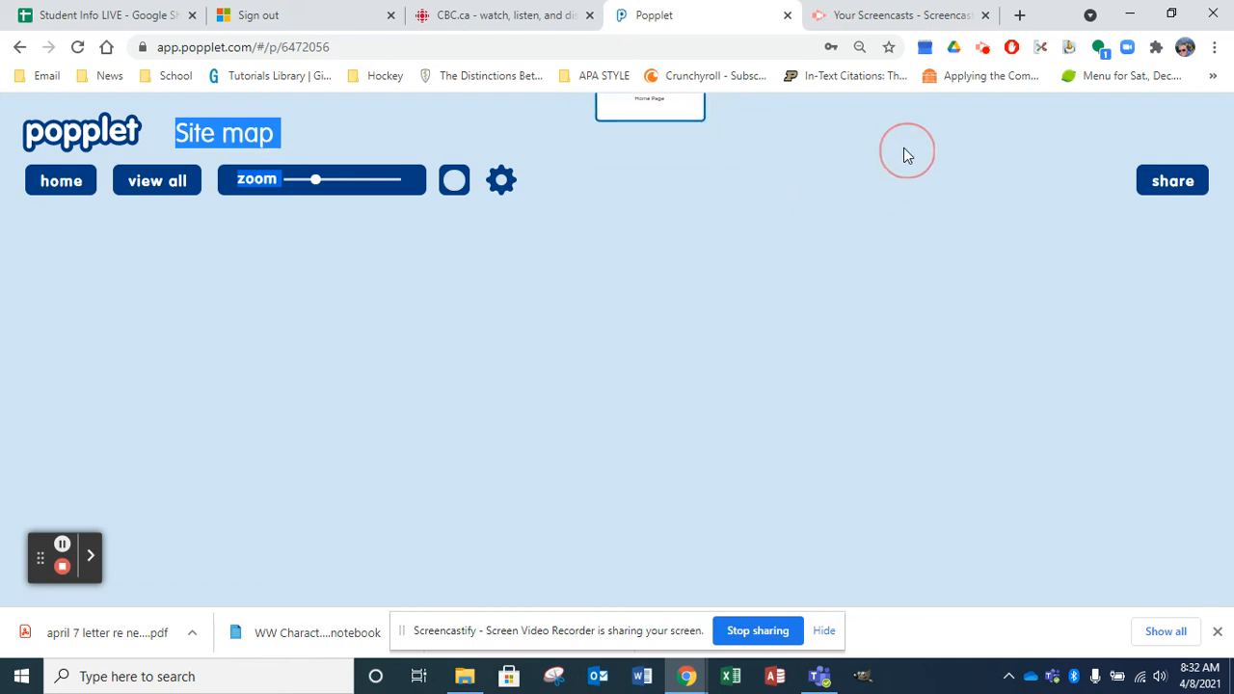
scroll(873, 165, "up", 2)
scroll(856, 225, "up", 4)
left_click(857, 232)
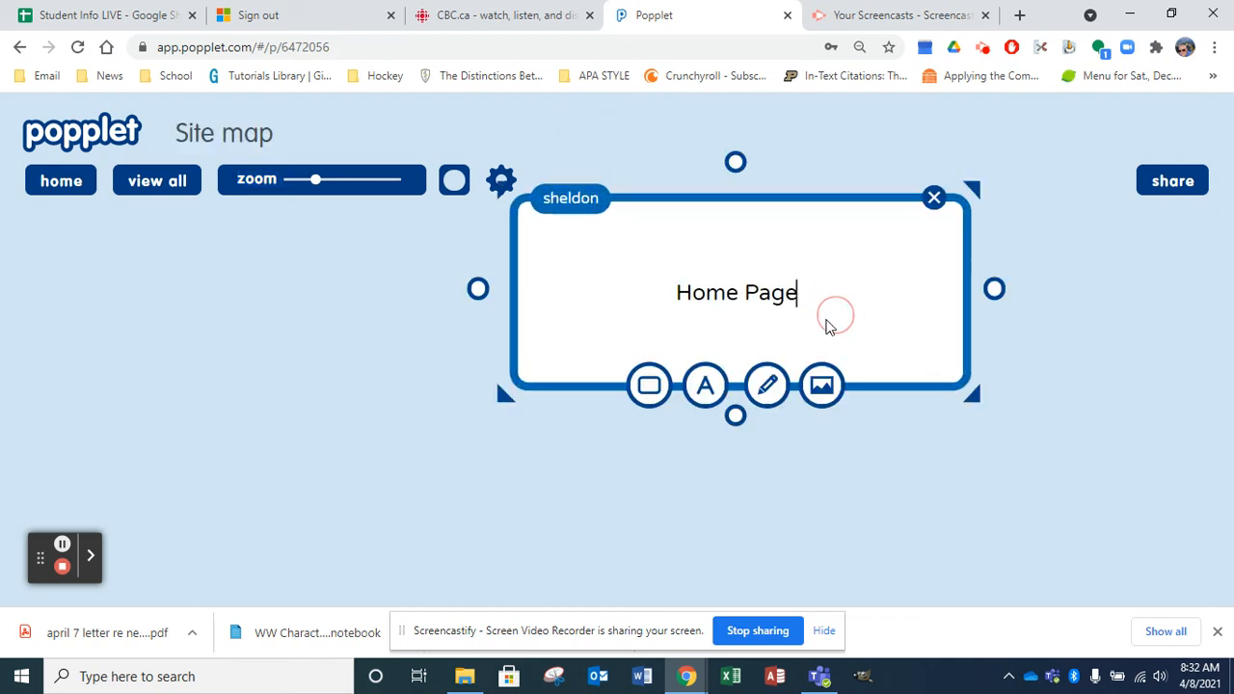
left_click_drag(942, 467, 904, 469)
scroll(903, 464, "up", 2)
scroll(903, 465, "down", 1)
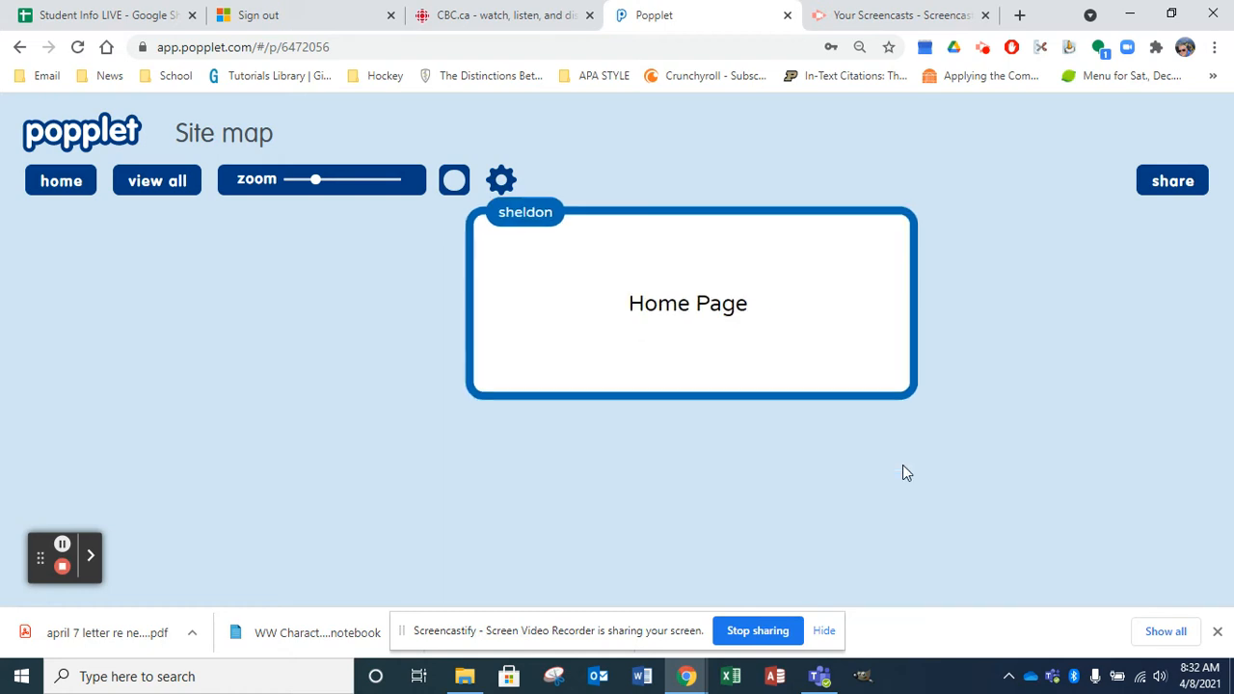
left_click(730, 371)
left_click_drag(687, 428, 690, 505)
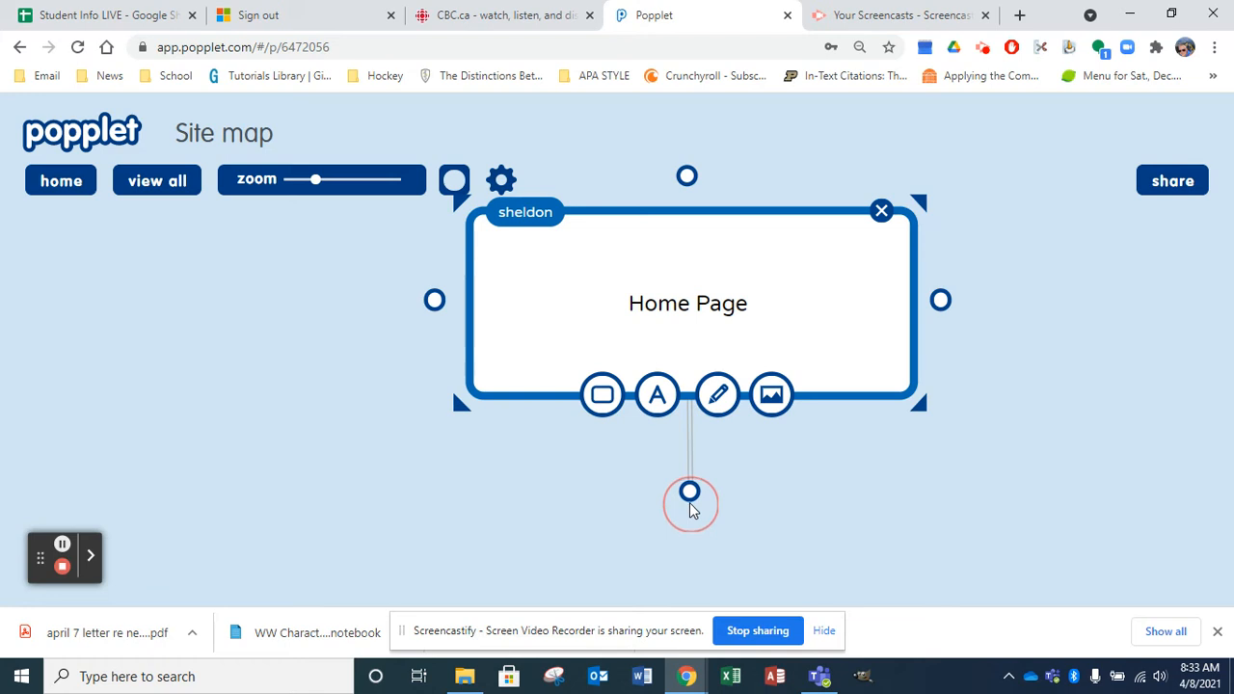
- Create a blank child popple linked below Home Page
left_click_drag(690, 510, 691, 503)
left_click(1025, 500)
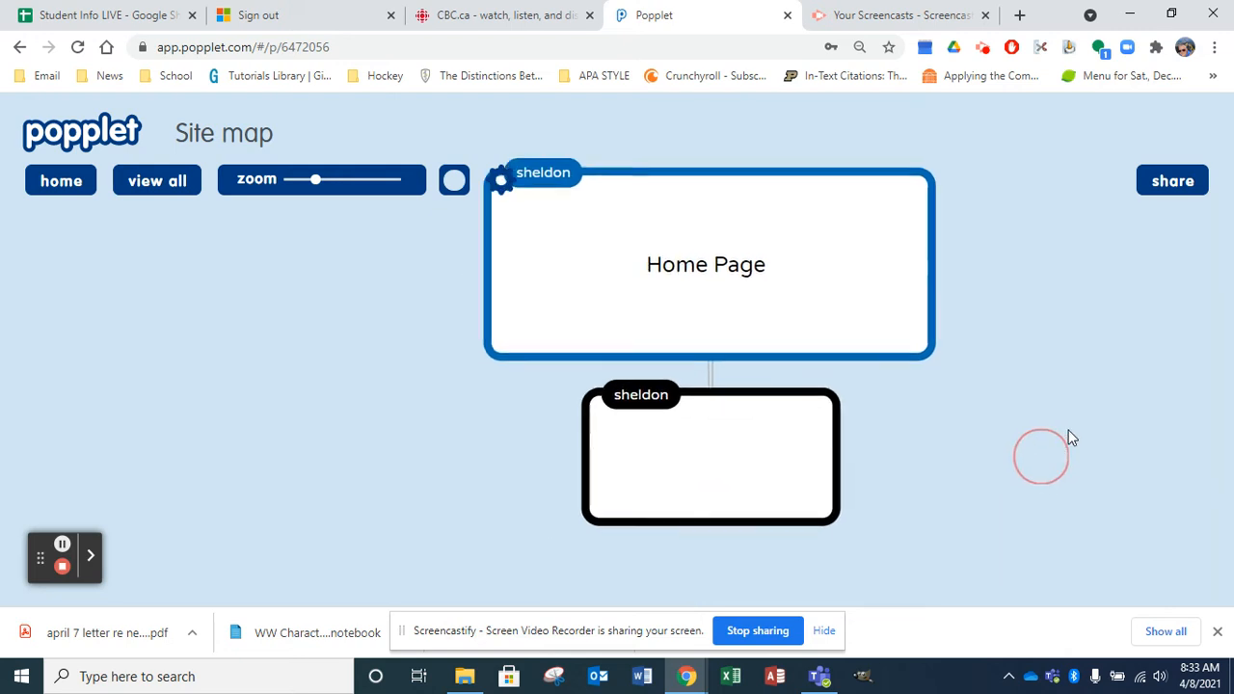
scroll(972, 345, "down", 4)
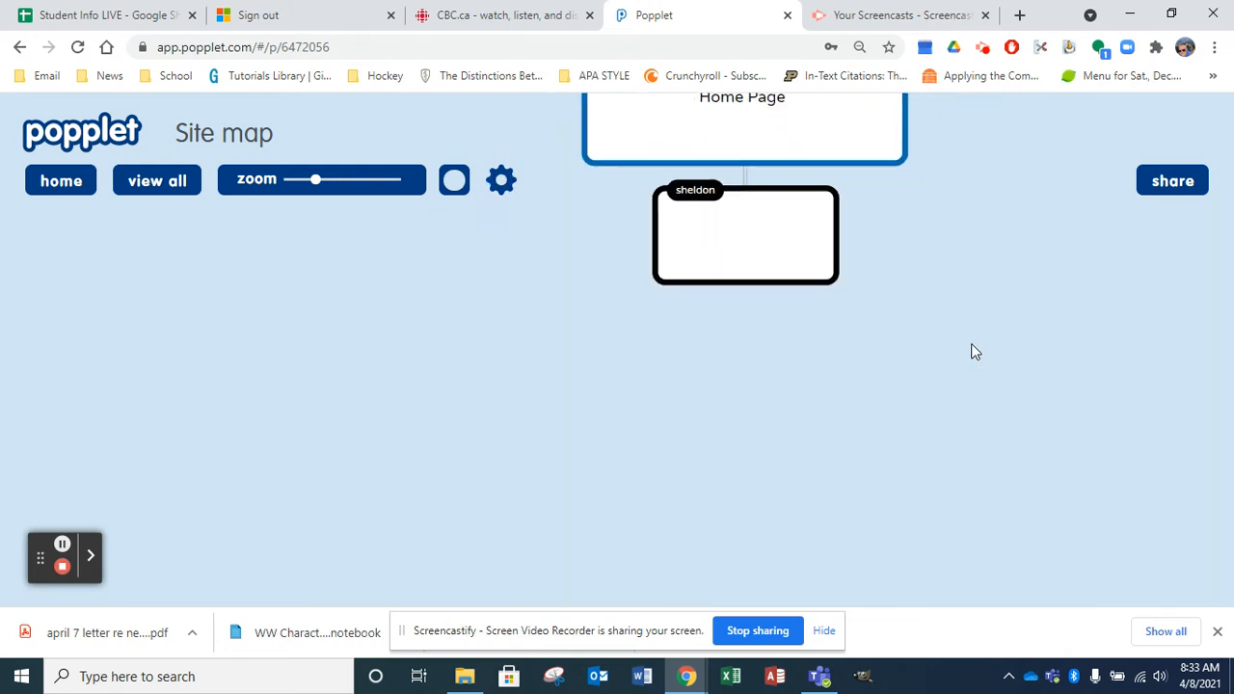
left_click_drag(996, 277, 1037, 431)
scroll(917, 398, "down", 2)
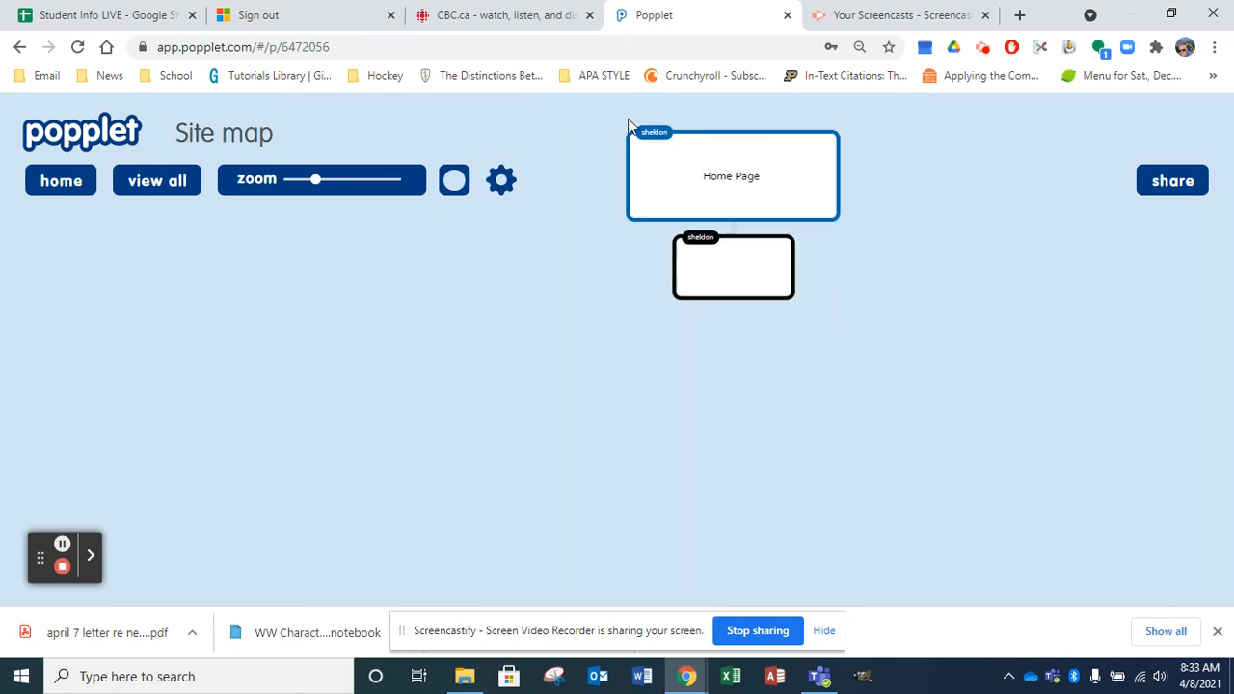
- Pull a second linked child popple out to the left beneath Home Page
left_click(687, 204)
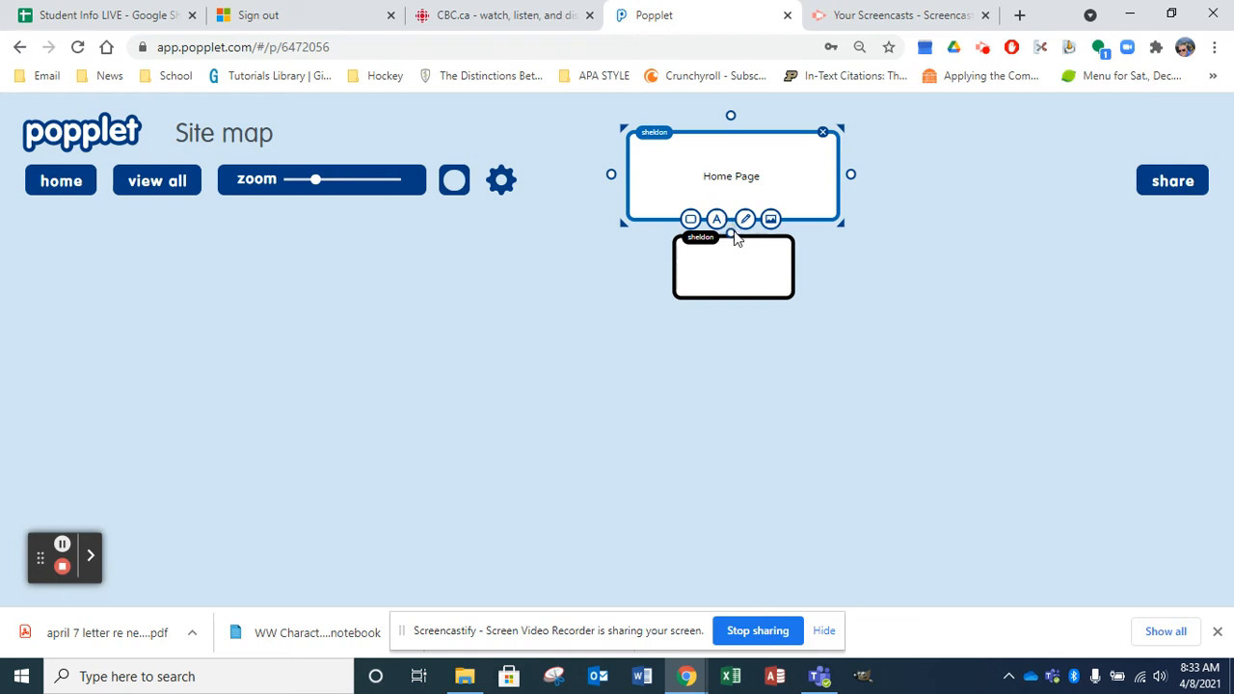
left_click(683, 237)
left_click_drag(542, 277, 583, 264)
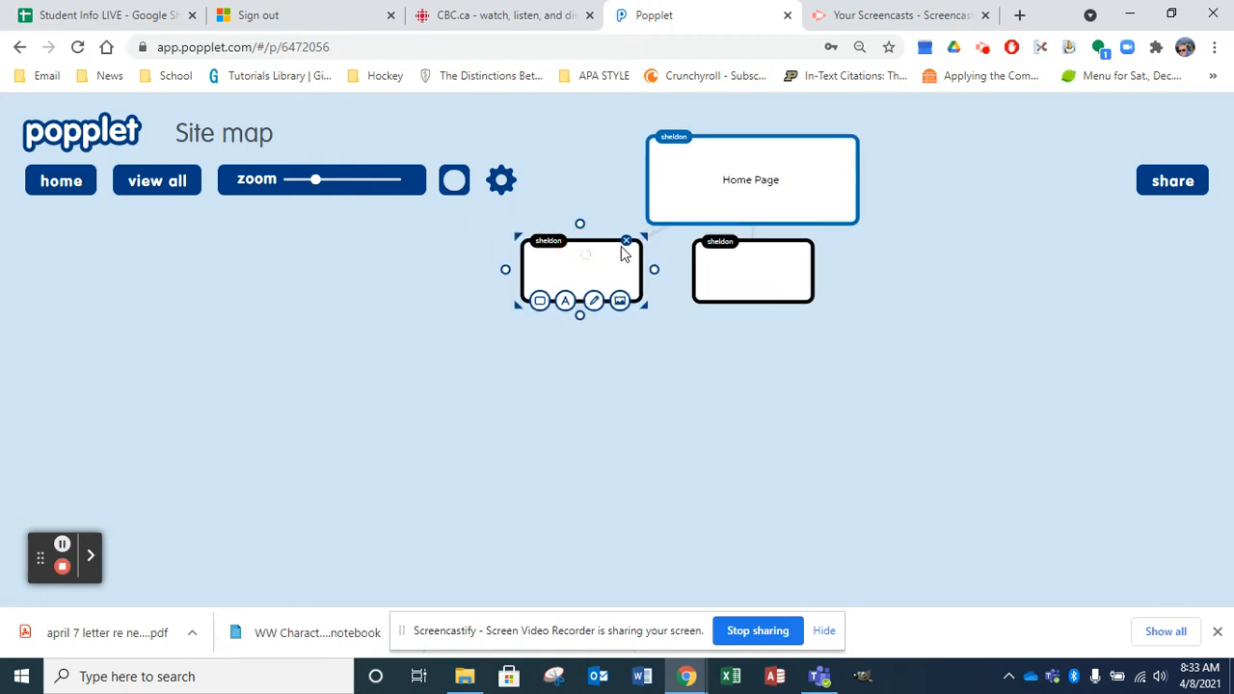
left_click(776, 251)
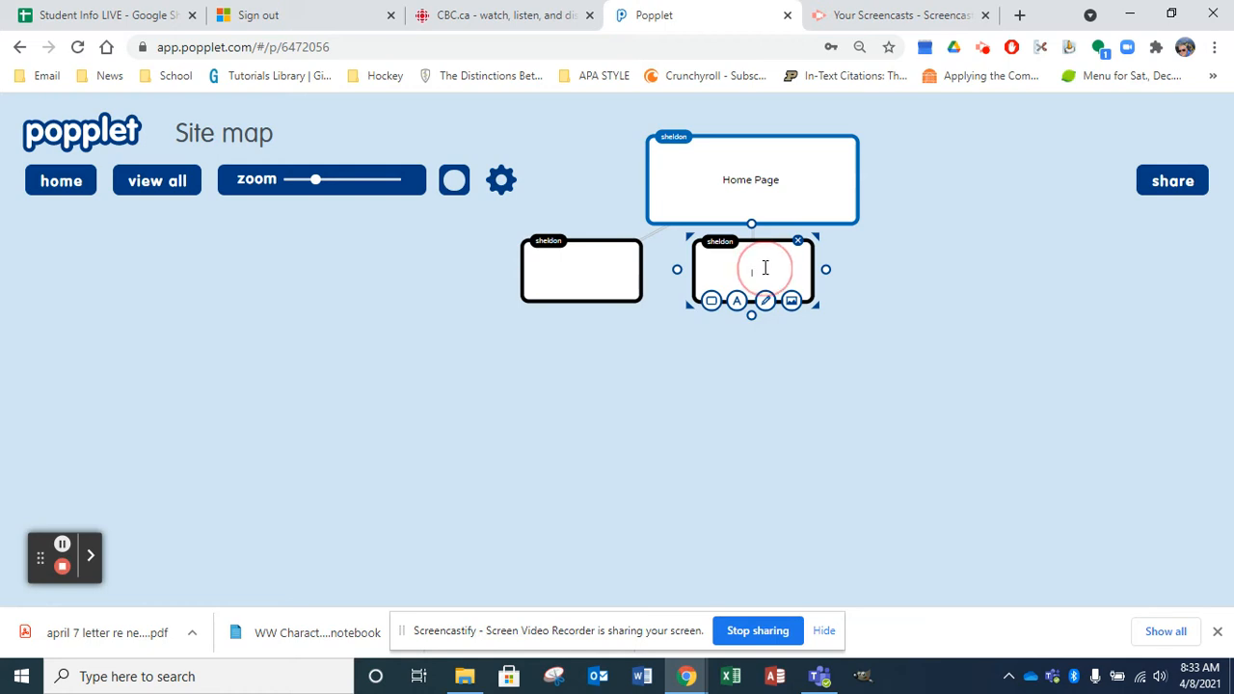
left_click_drag(764, 250, 764, 251)
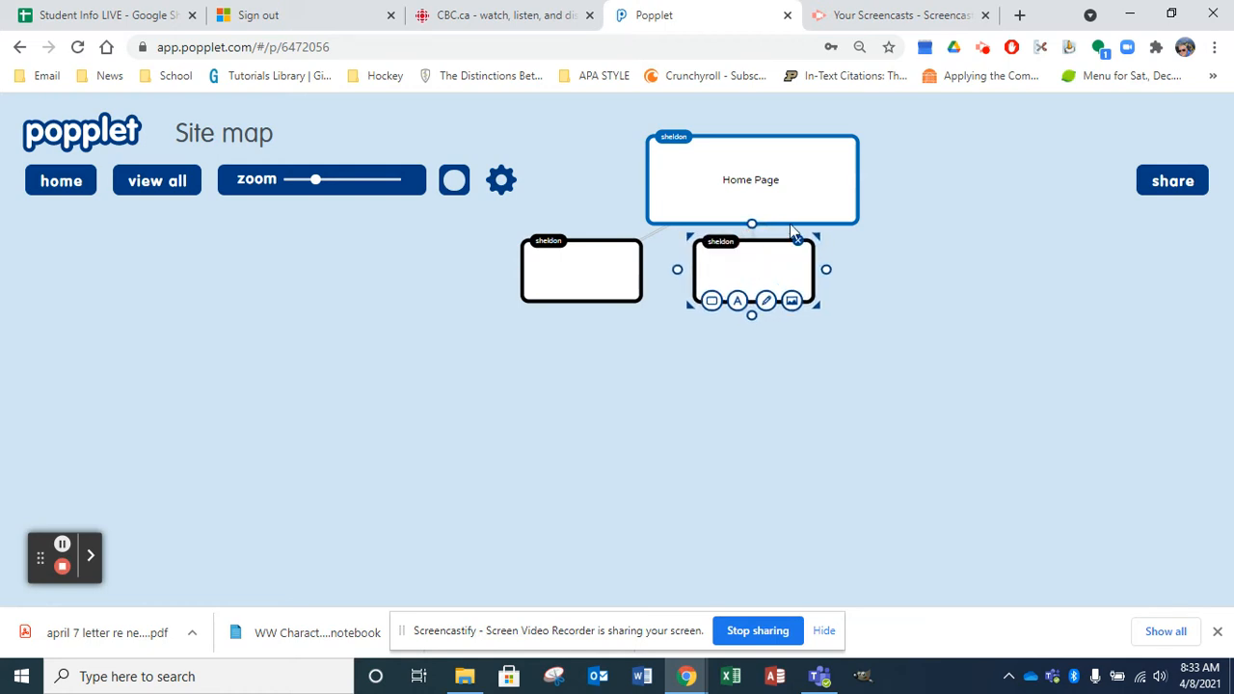
- Give the left and right child popples green borders
left_click(583, 265)
left_click(540, 300)
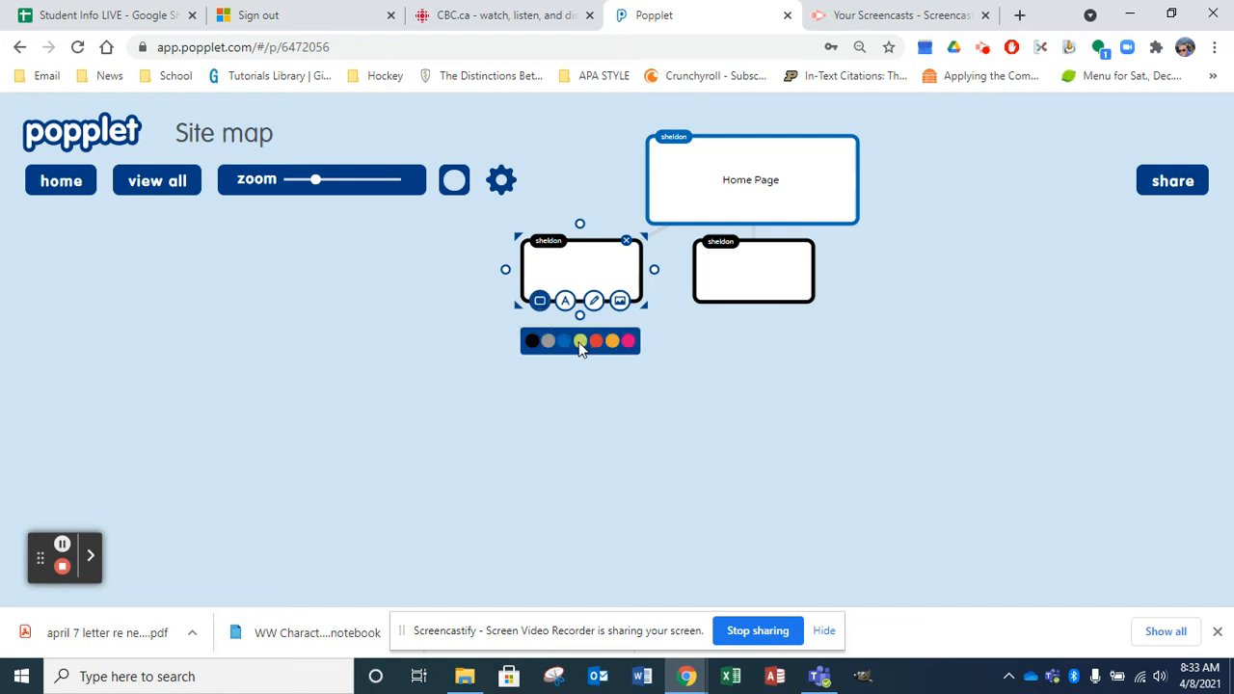
left_click(580, 340)
left_click(723, 289)
left_click(712, 301)
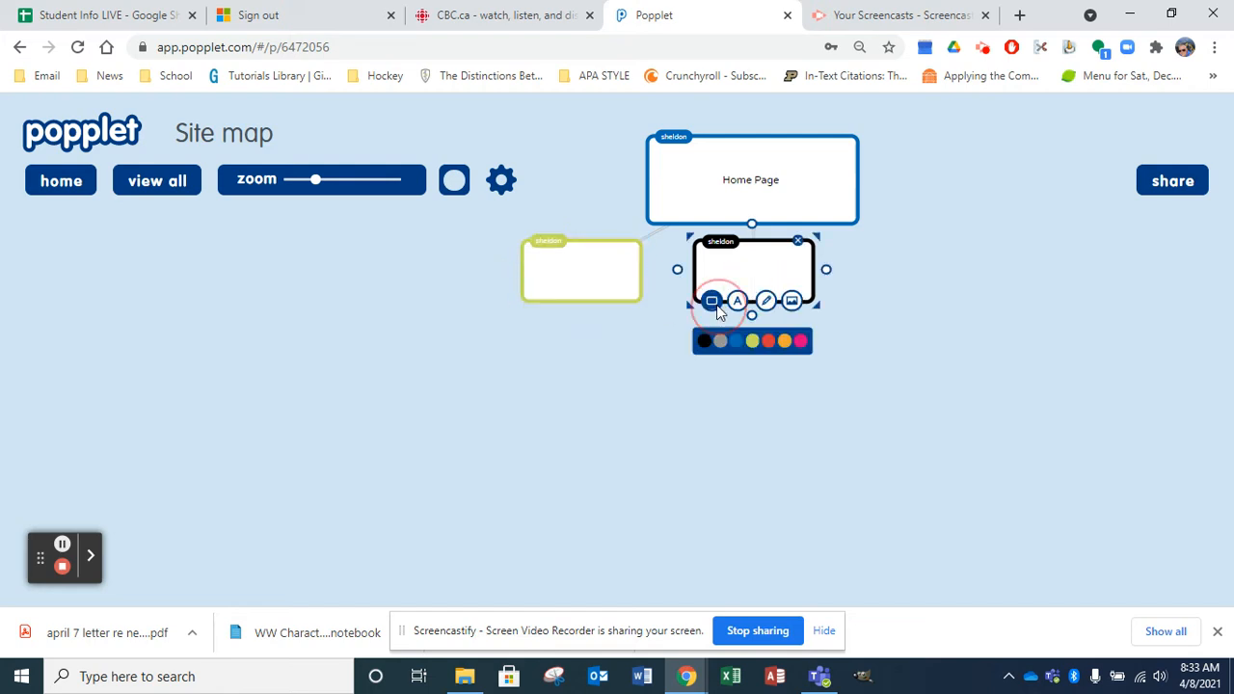
left_click(751, 341)
- Add a third linked child to the right of Home Page with a green border
left_click(848, 222)
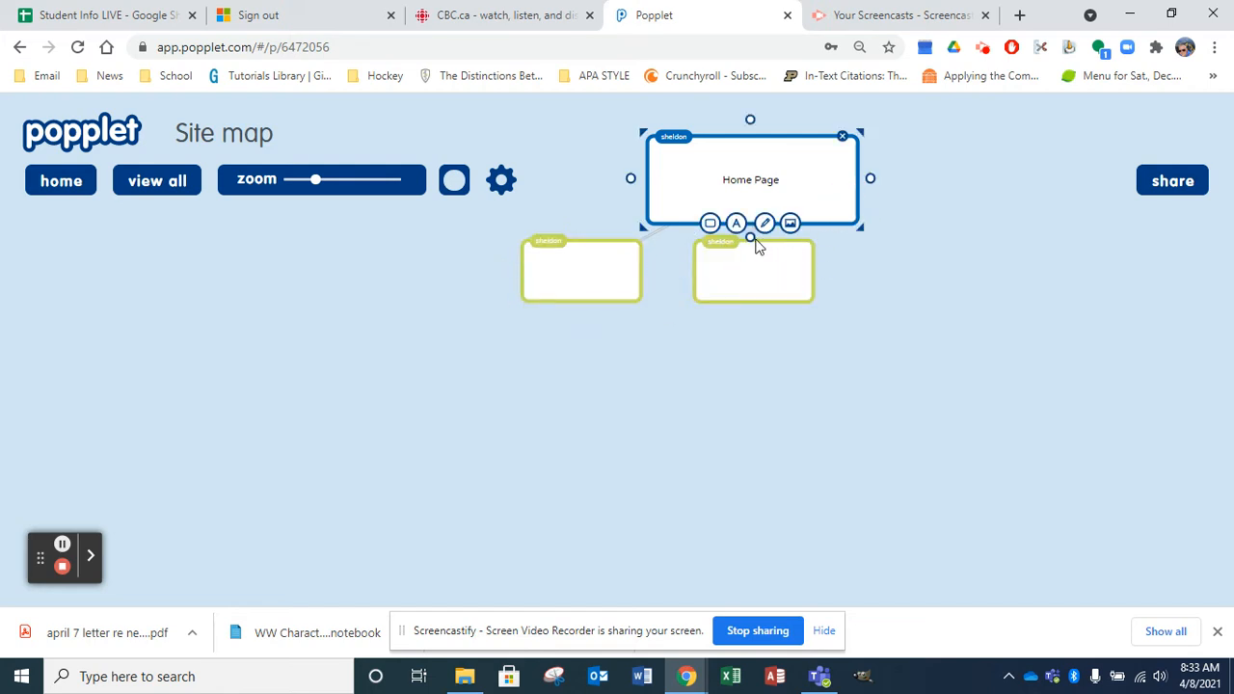
left_click_drag(751, 240, 918, 267)
left_click(872, 295)
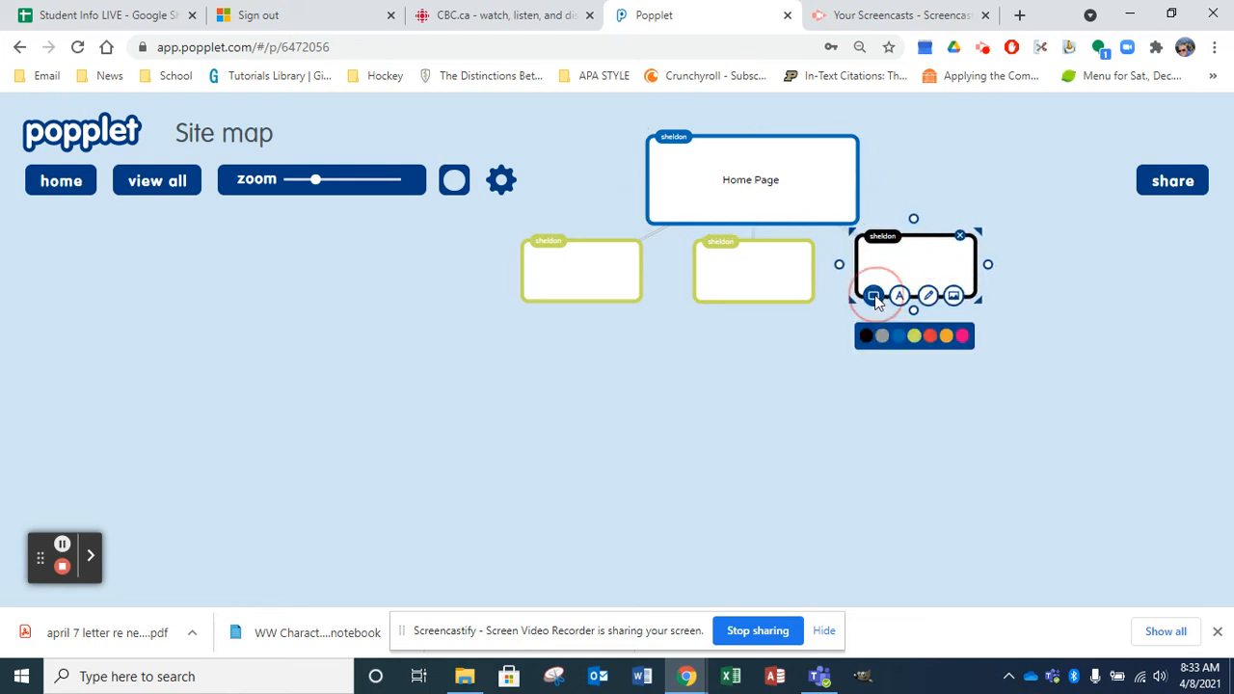
left_click(914, 335)
- Nudge the left and middle green popples into better positions
left_click(584, 271)
left_click_drag(611, 269, 586, 248)
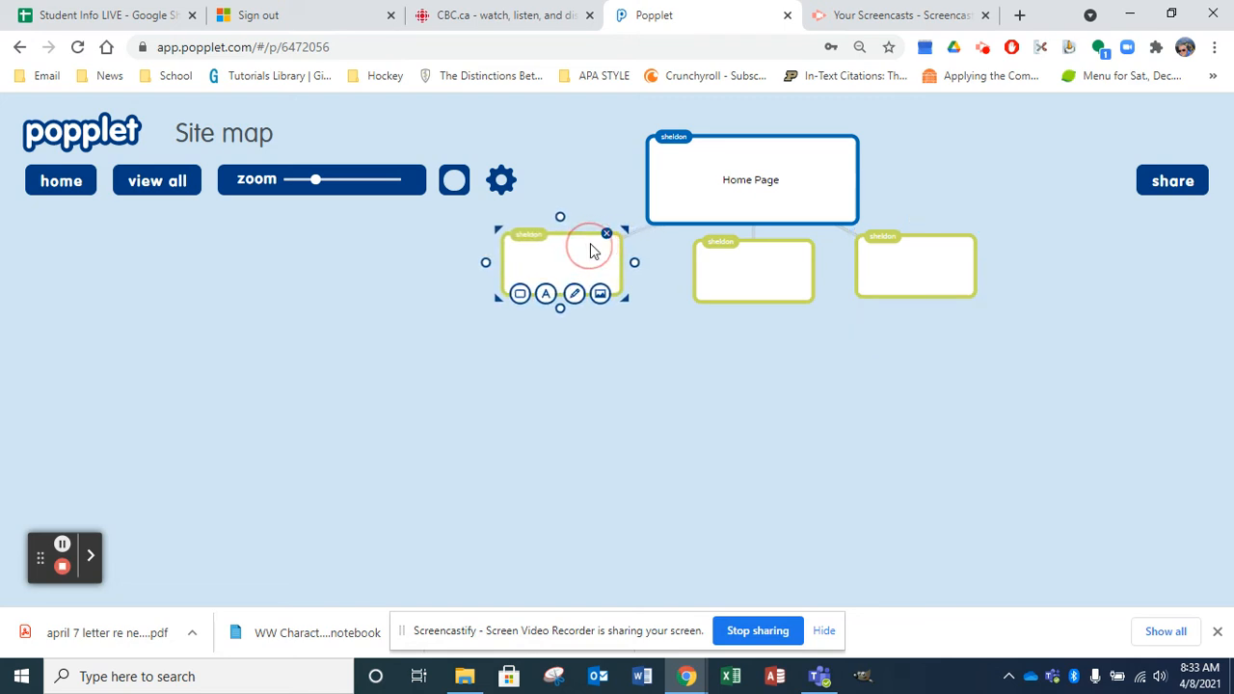
left_click(768, 272)
left_click_drag(760, 267, 759, 267)
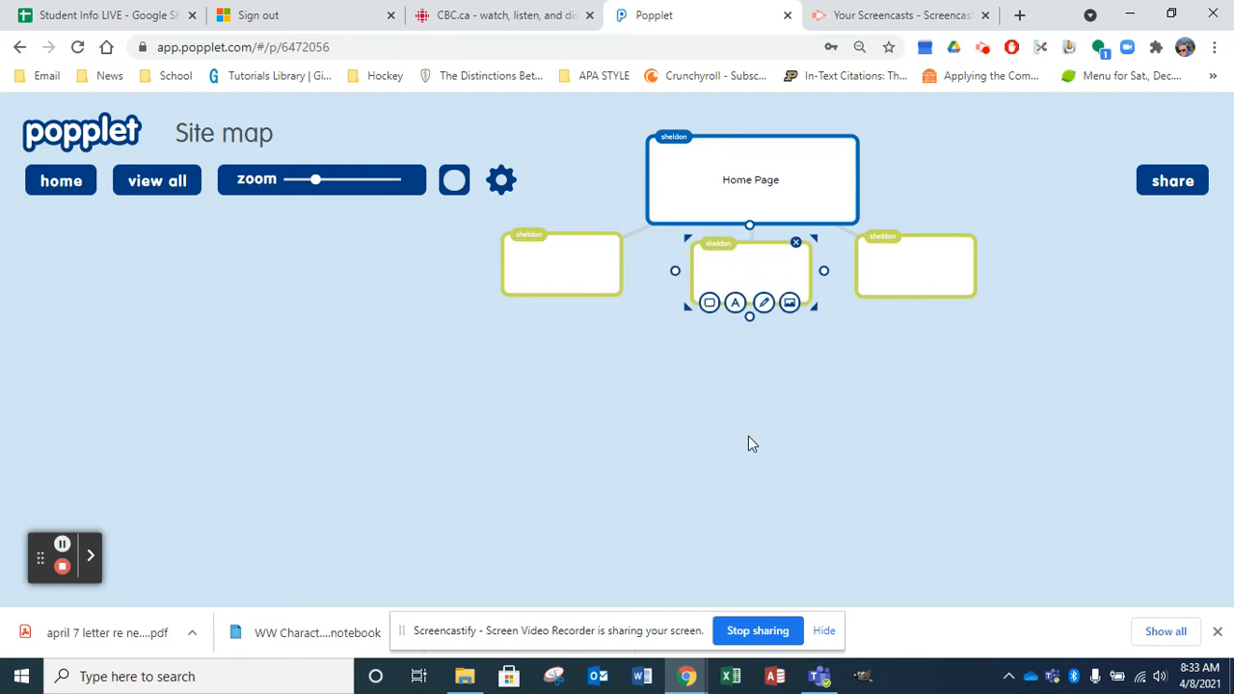
- Add a black popple linked directly under the middle green popple
double_click(749, 435)
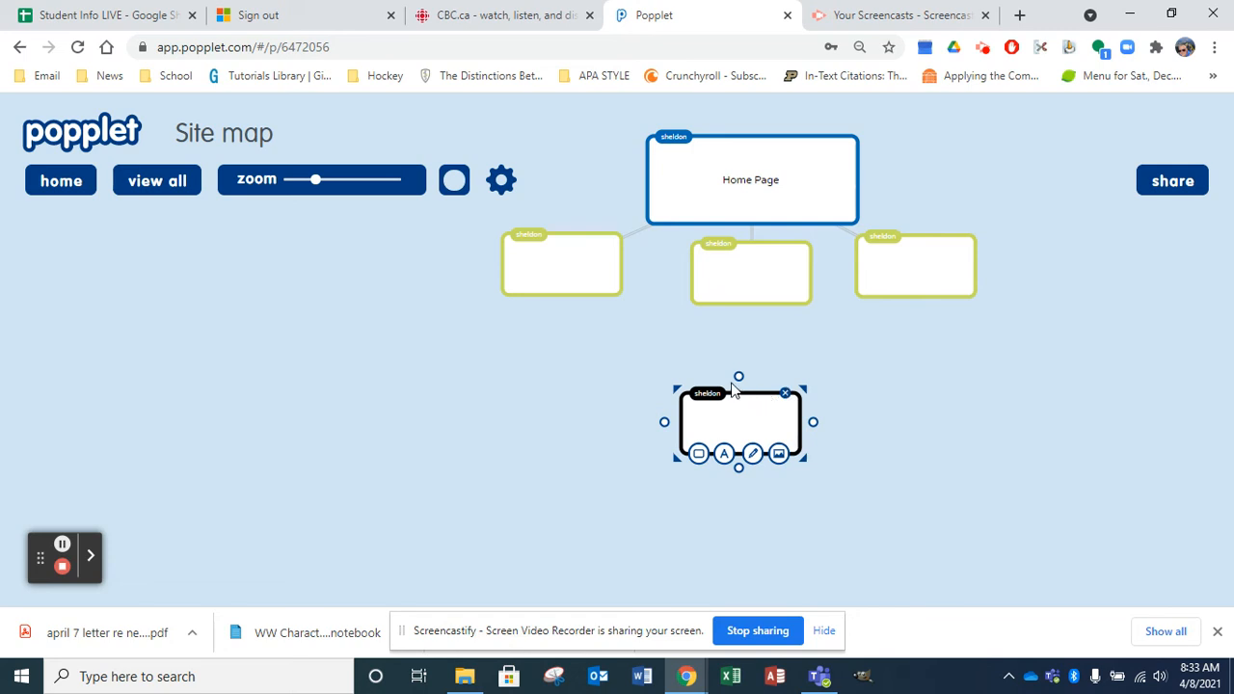
left_click_drag(738, 376, 741, 290)
left_click_drag(732, 417, 748, 361)
- Widen the middle green popple to the left
left_click(711, 298)
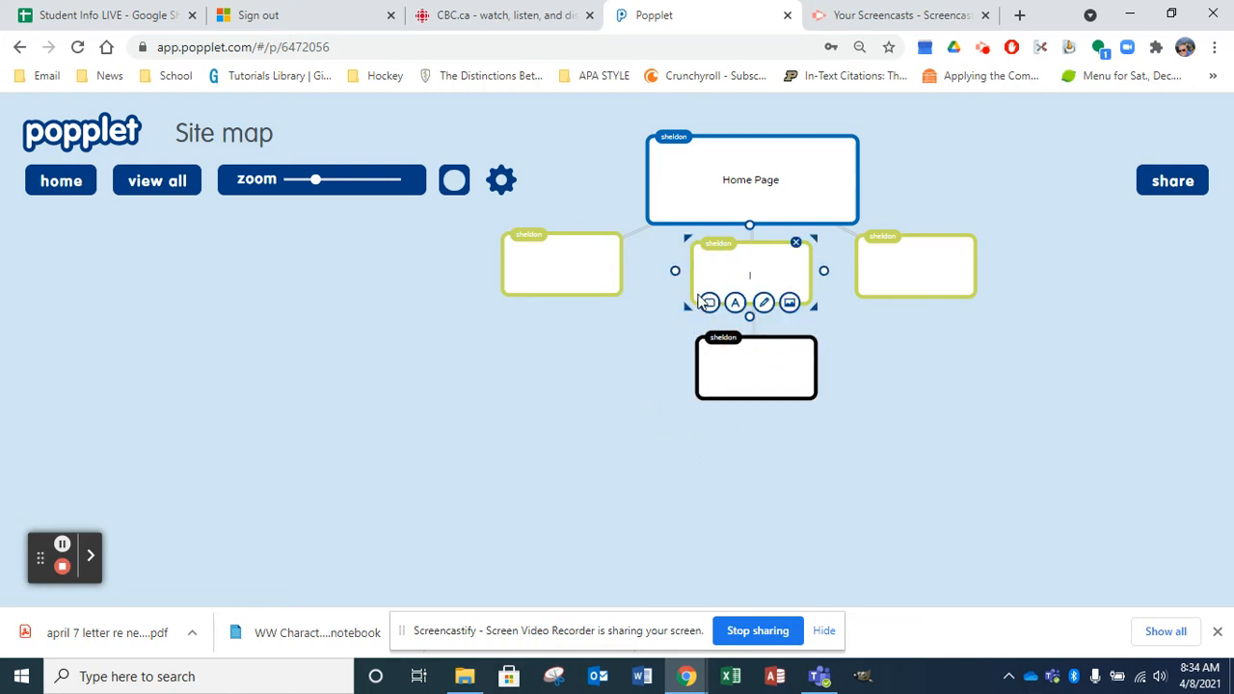
left_click_drag(684, 311, 674, 311)
left_click(682, 304)
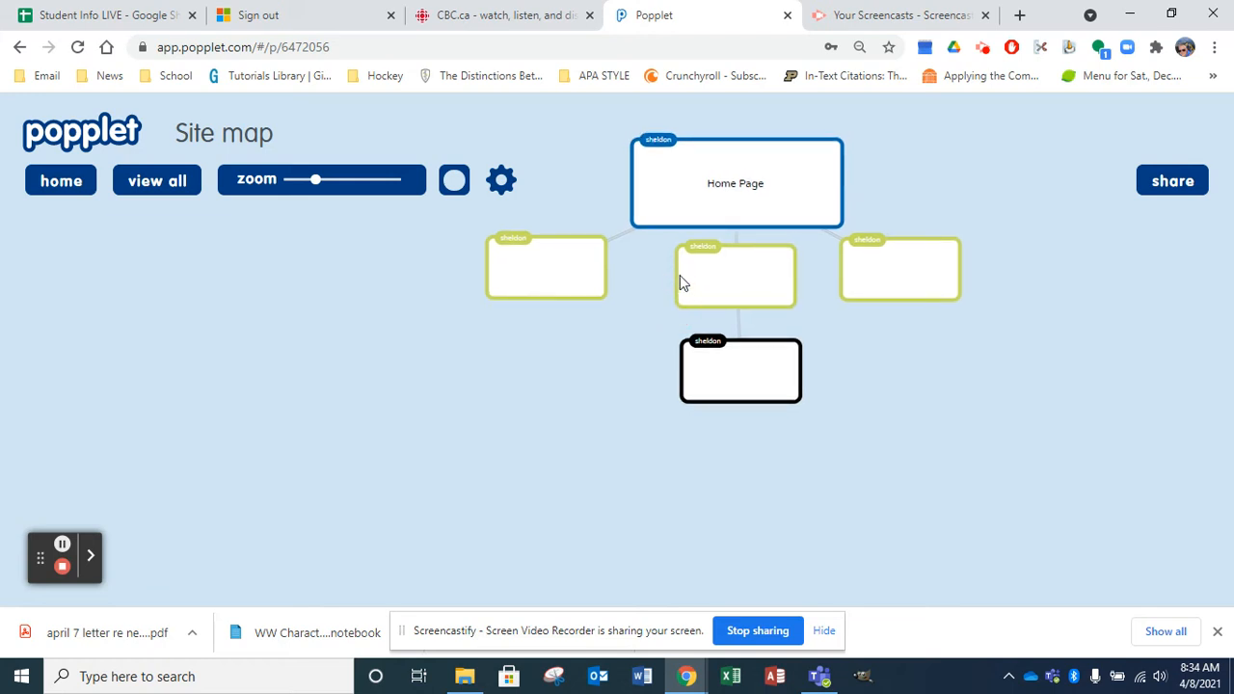
left_click(709, 271)
left_click_drag(667, 242, 659, 246)
- Extend the black column with more linked popples further down
left_click(724, 366)
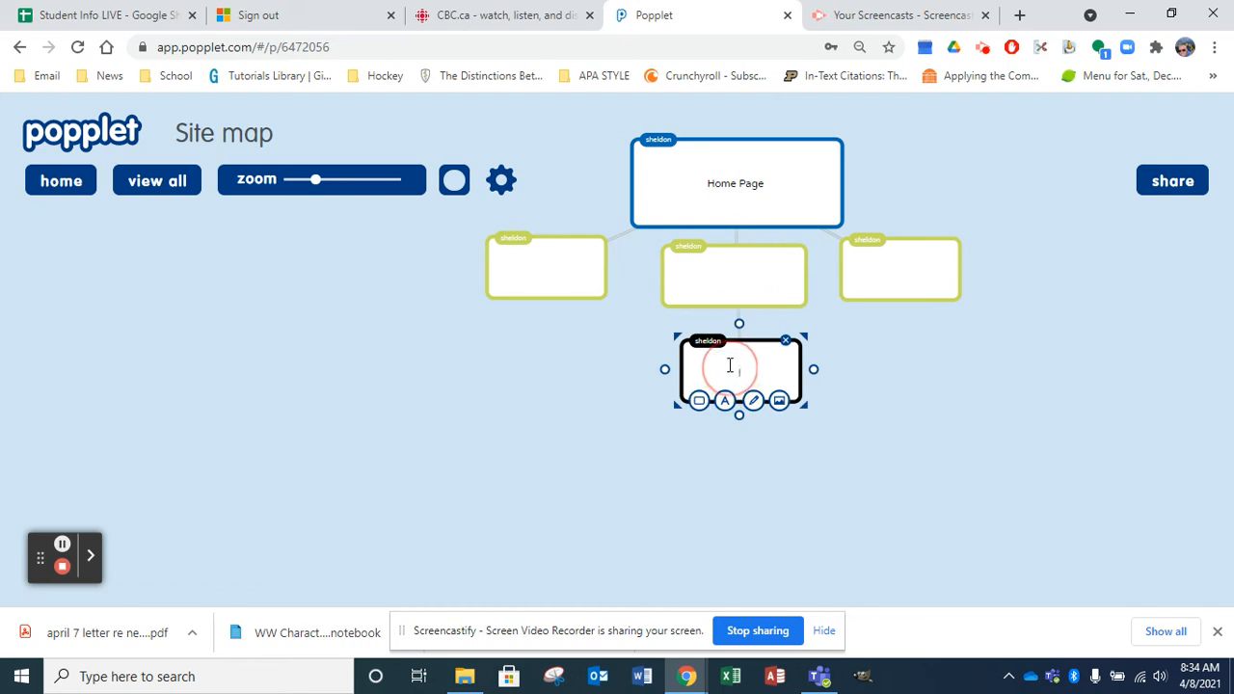
left_click_drag(740, 417, 744, 502)
left_click_drag(744, 547, 743, 571)
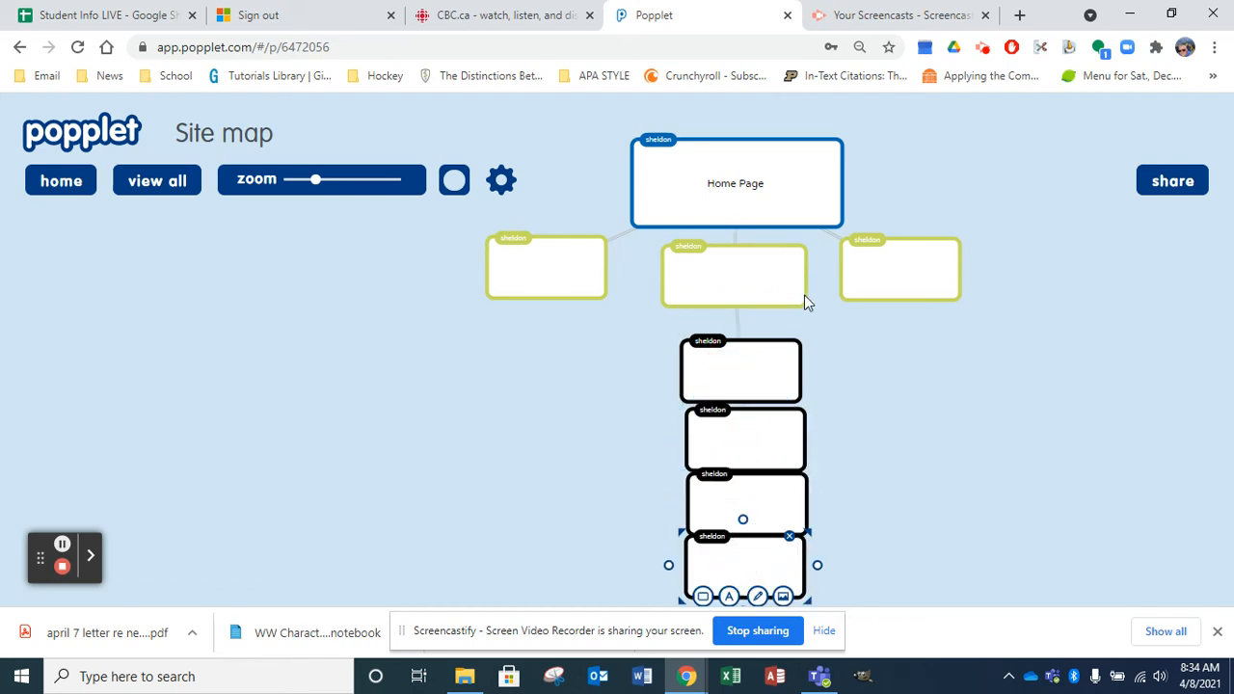
- Hide name badges on all popples via the board settings
left_click(501, 183)
left_click(536, 319)
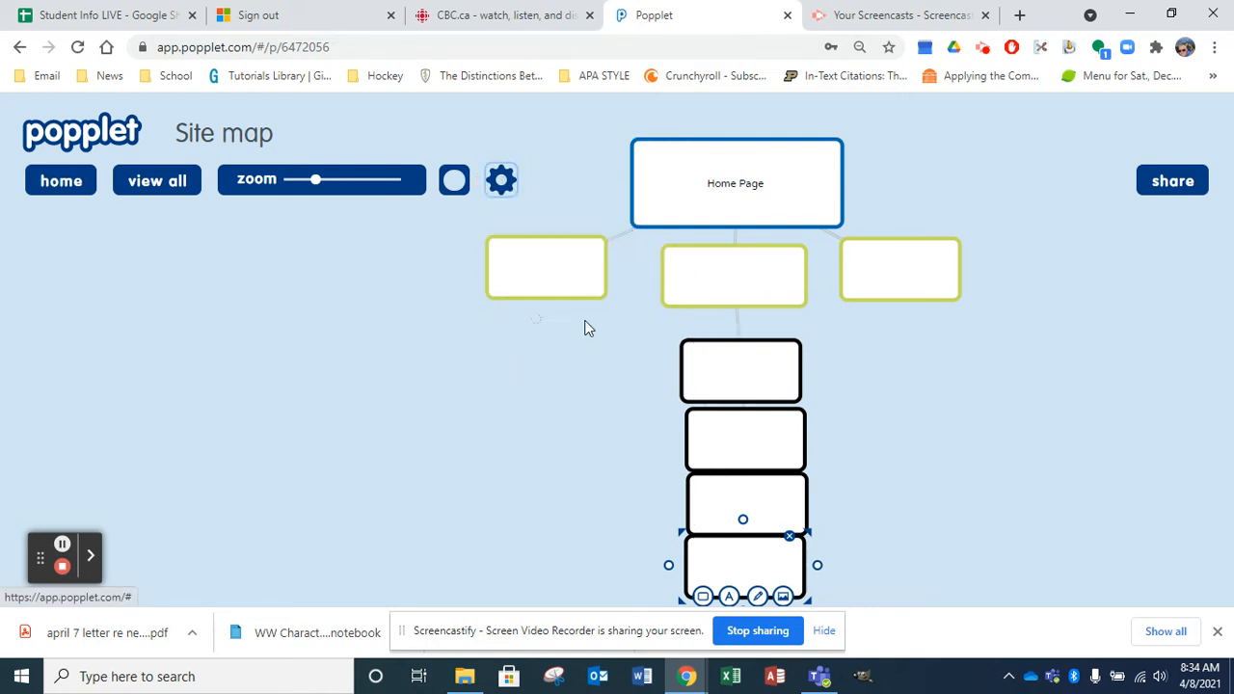
left_click(1049, 411)
left_click_drag(759, 345, 752, 338)
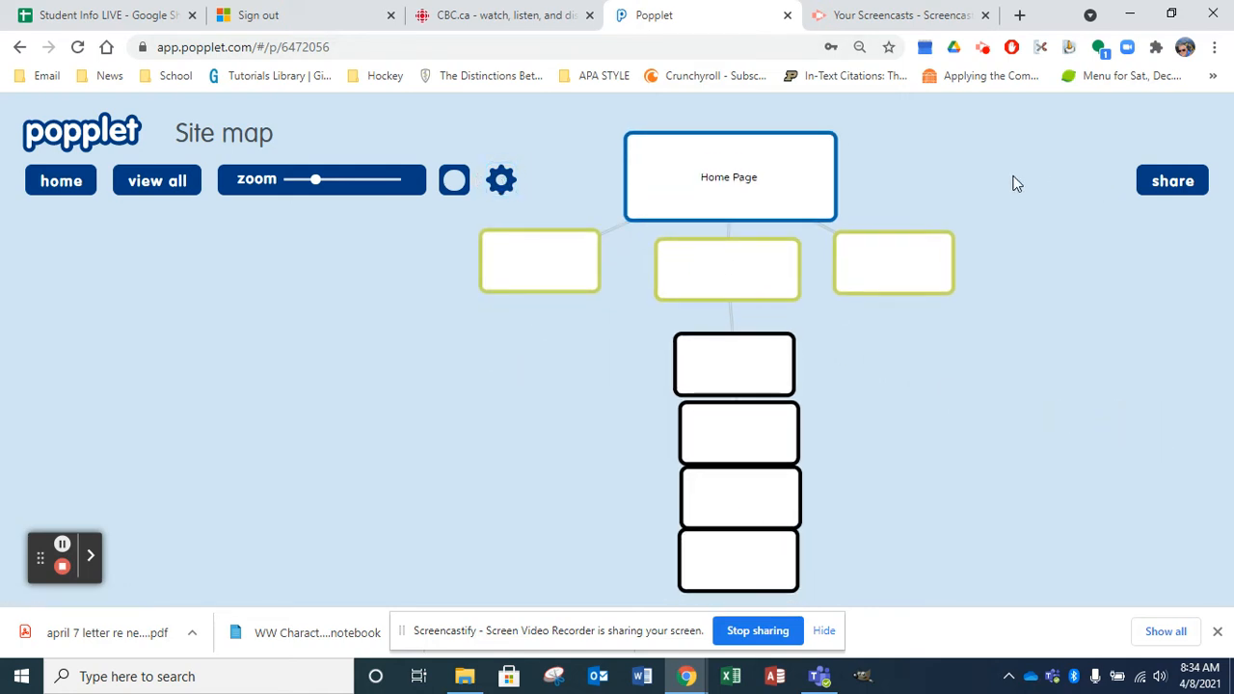
left_click(836, 185)
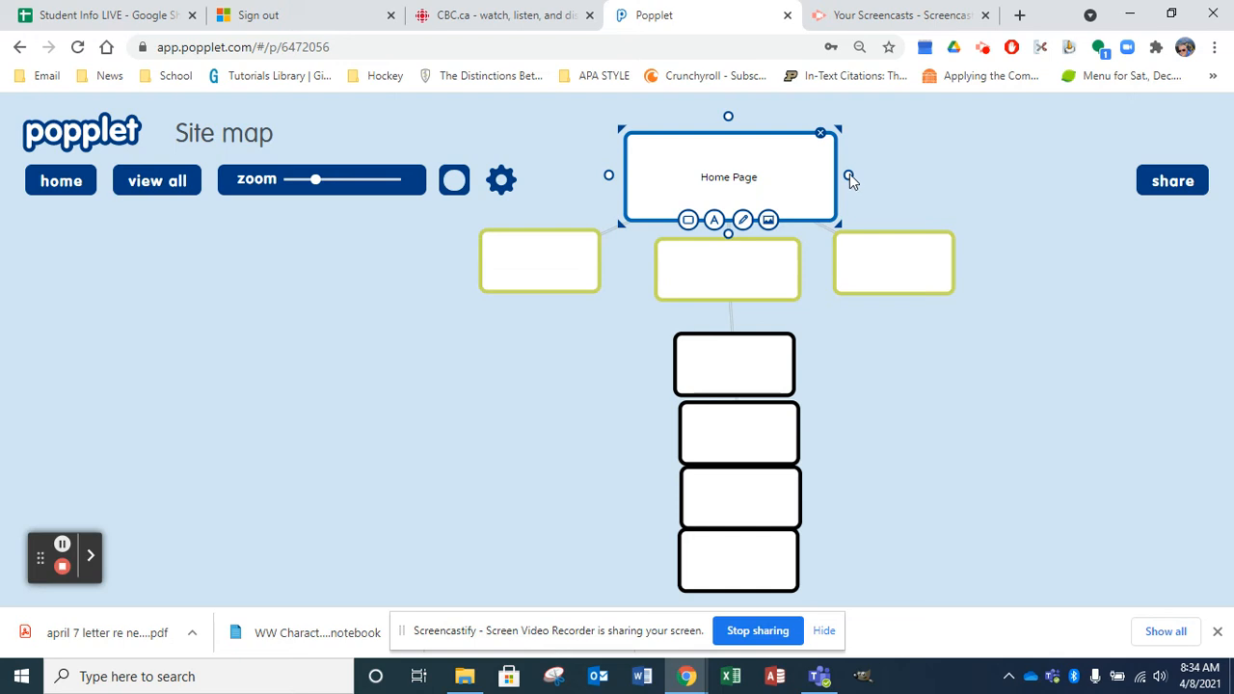
- Move the right green popple lower and further right
left_click(853, 179)
left_click(844, 179)
left_click(860, 180)
left_click(811, 180)
double_click(791, 177)
left_click(872, 258)
left_click_drag(874, 260, 904, 259)
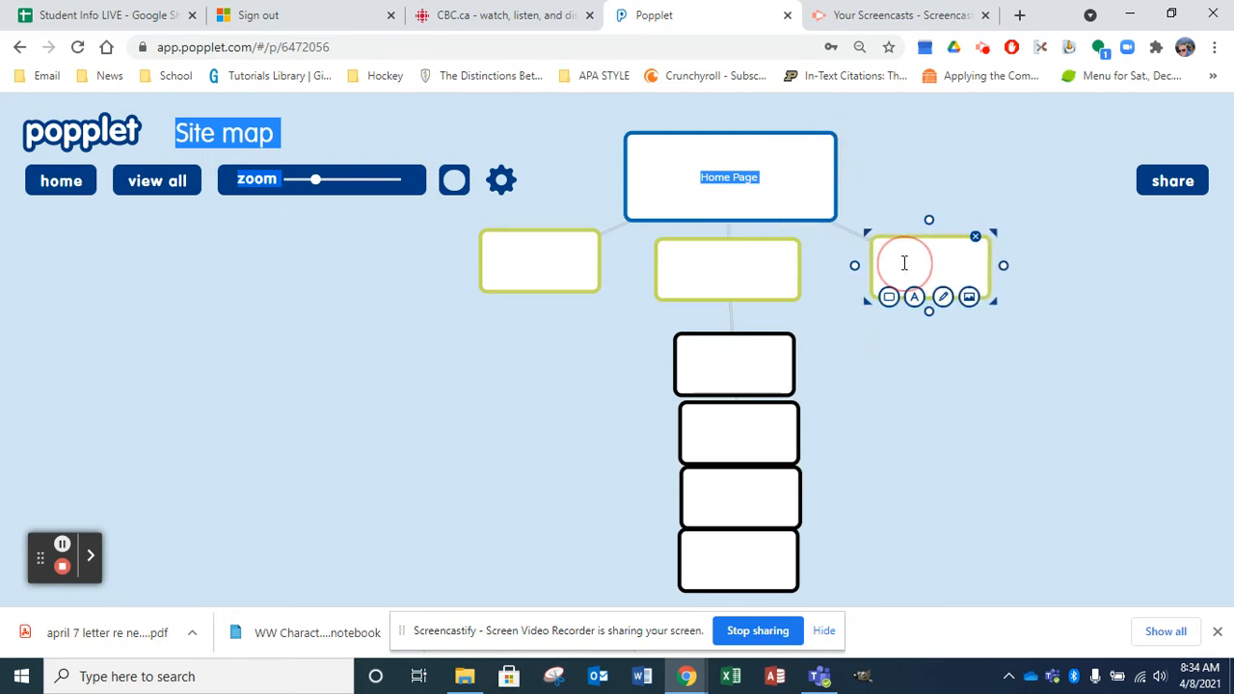
left_click(945, 186)
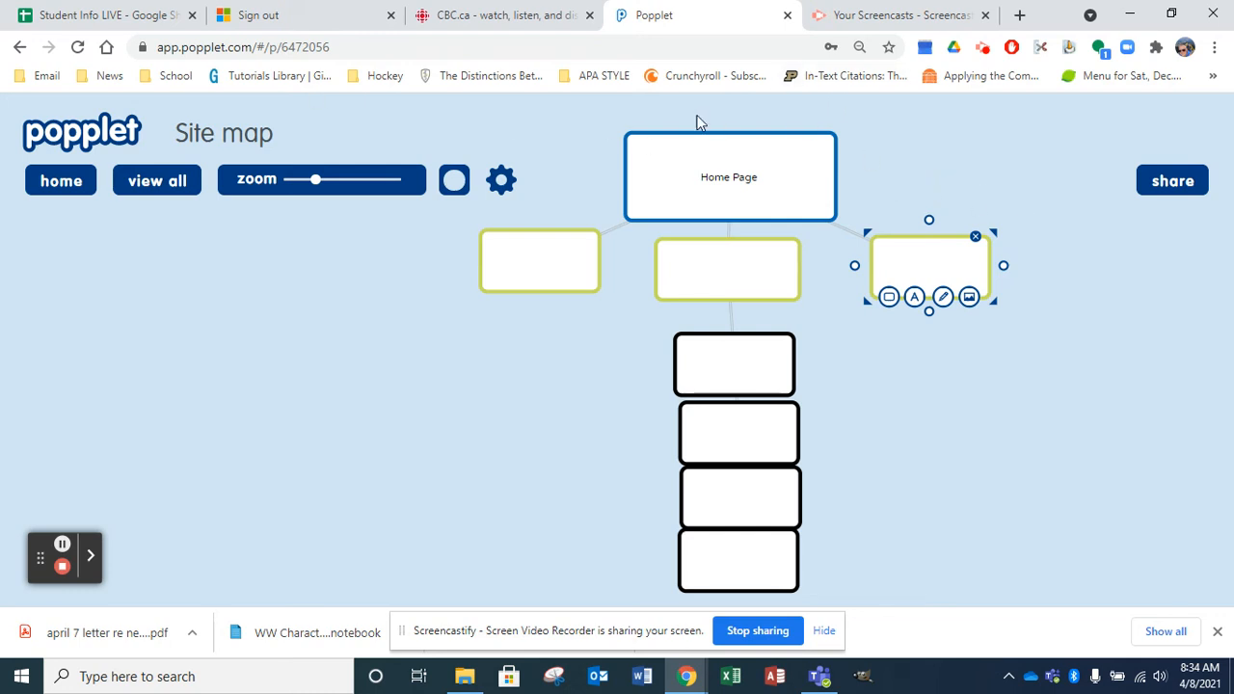
double_click(748, 209)
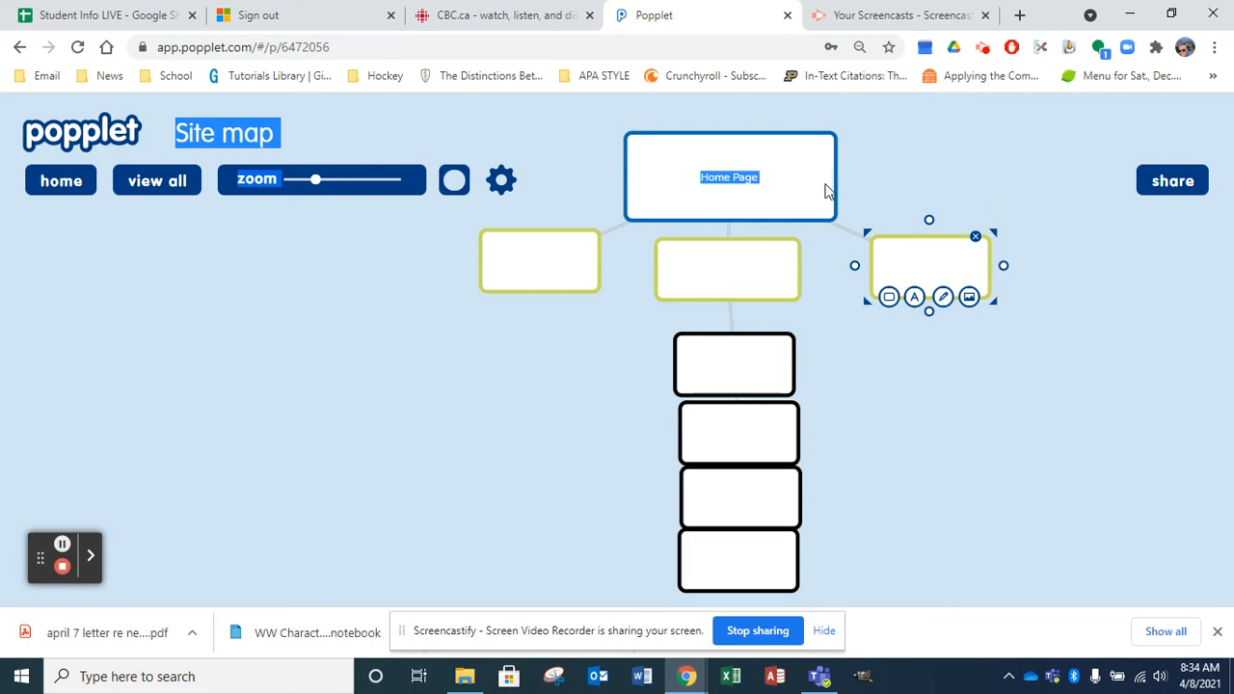
- Add a linked black popple to the right of the right green popple
left_click(1005, 267)
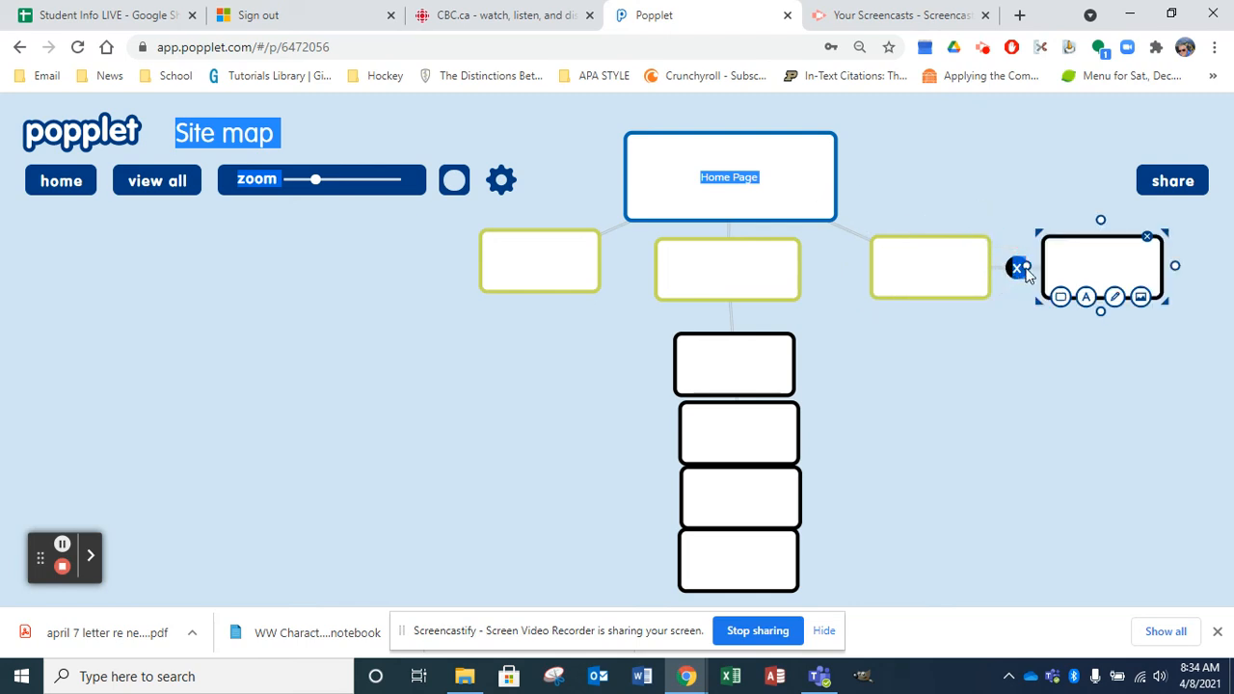
left_click(1108, 250)
left_click_drag(1109, 249, 1134, 256)
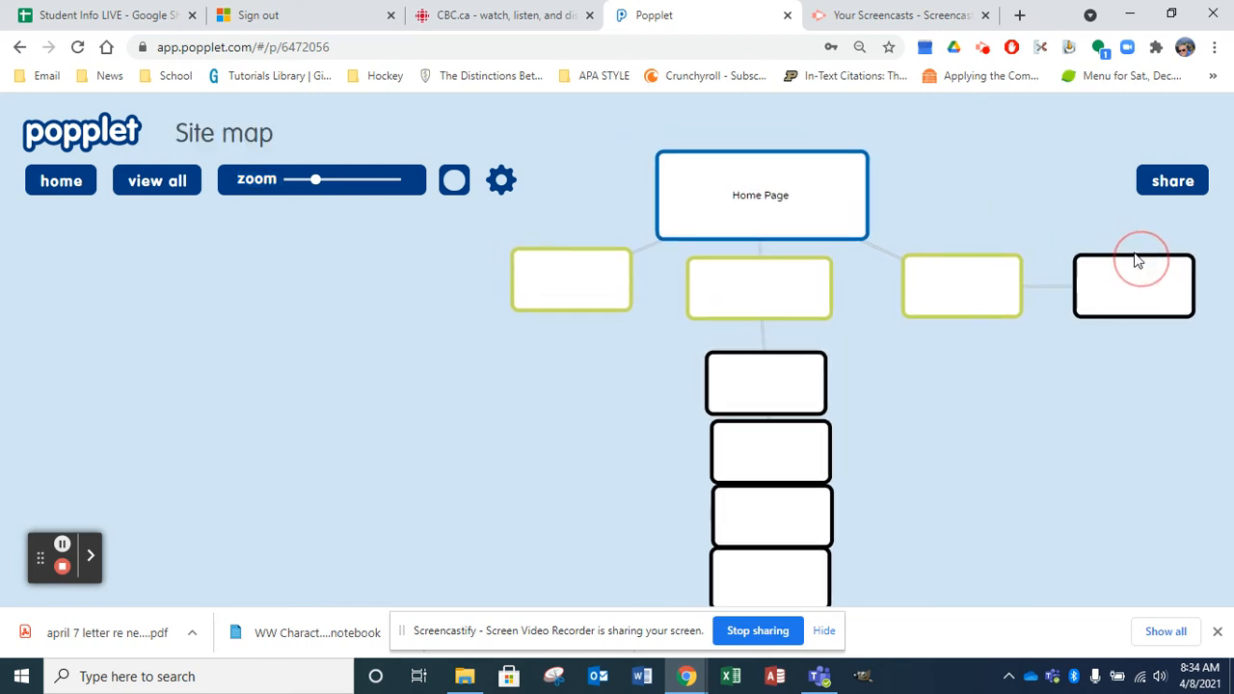
- Stack a column of four linked popples beneath the right green popple
left_click_drag(959, 336, 965, 462)
mouse_move(962, 339)
left_click_drag(965, 508, 967, 528)
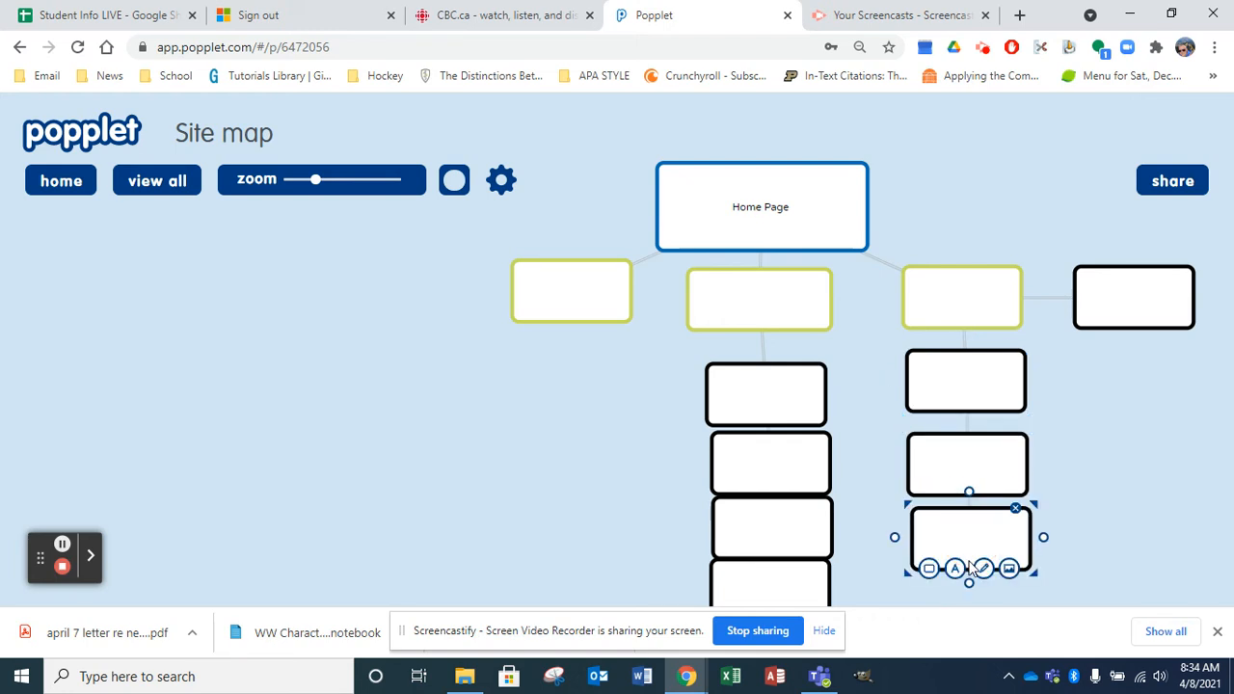
left_click_drag(970, 584, 973, 606)
left_click_drag(1110, 440, 986, 369)
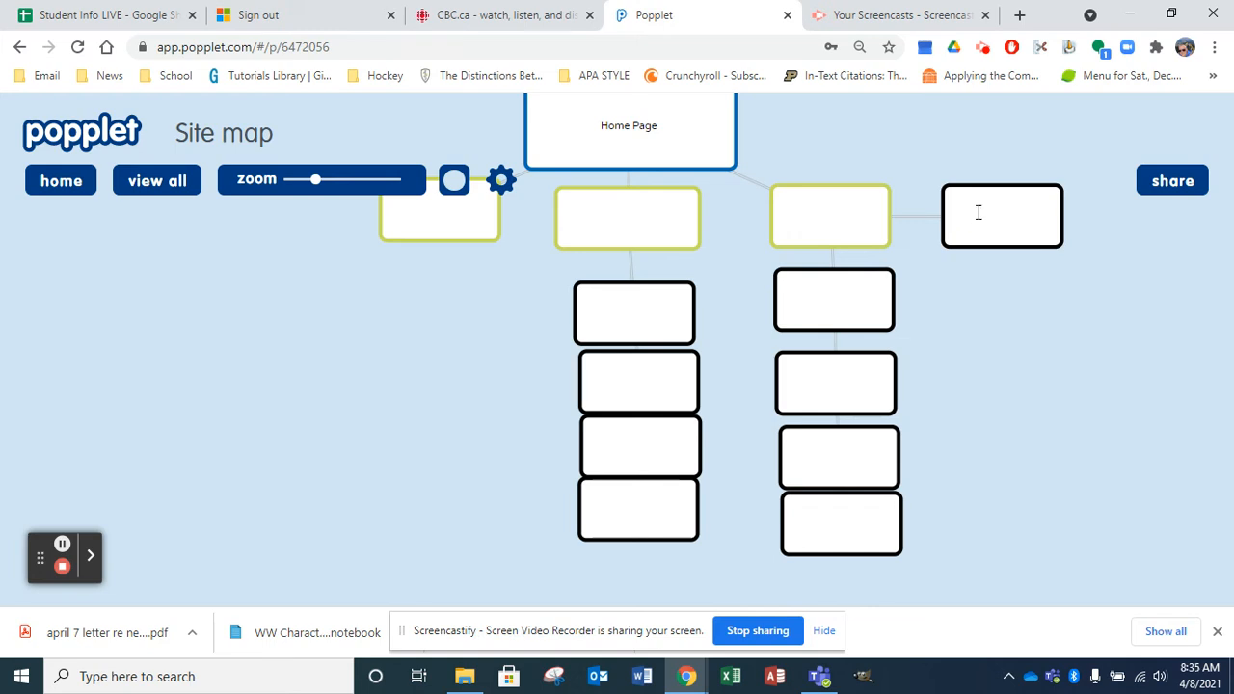
- Colour the rightmost popple red and the right column's top sub-popple green
left_click(1002, 241)
left_click(960, 245)
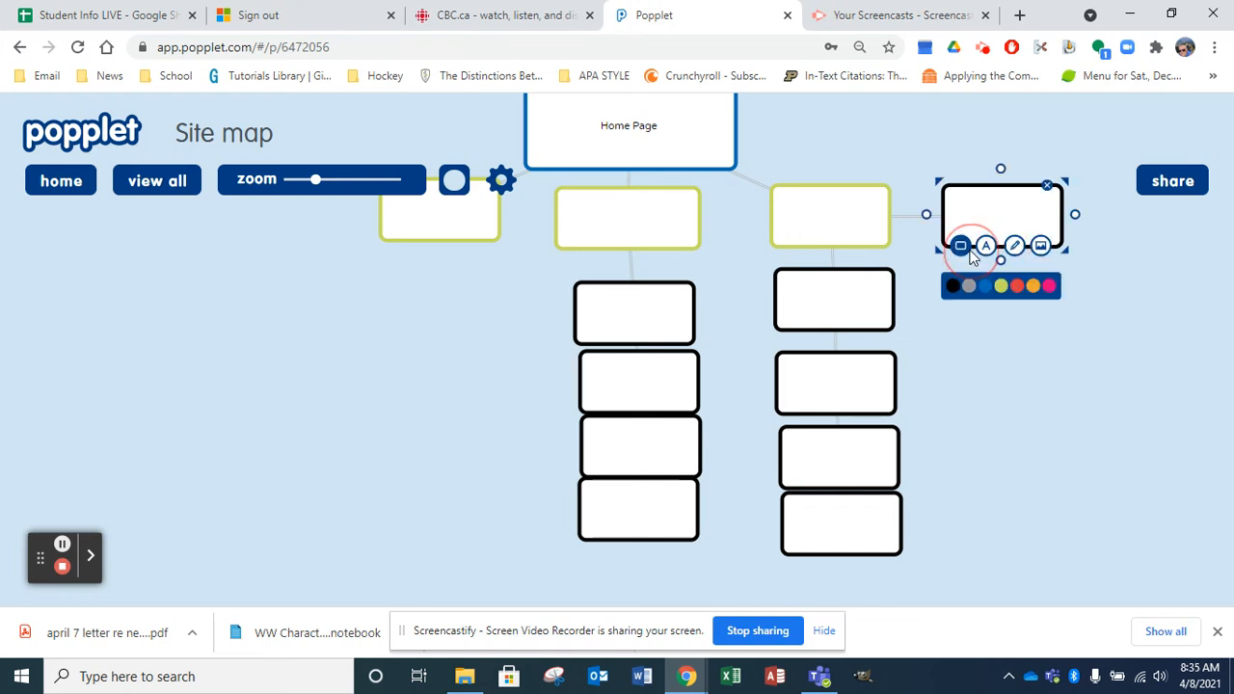
left_click(1016, 285)
left_click(1007, 333)
left_click(856, 284)
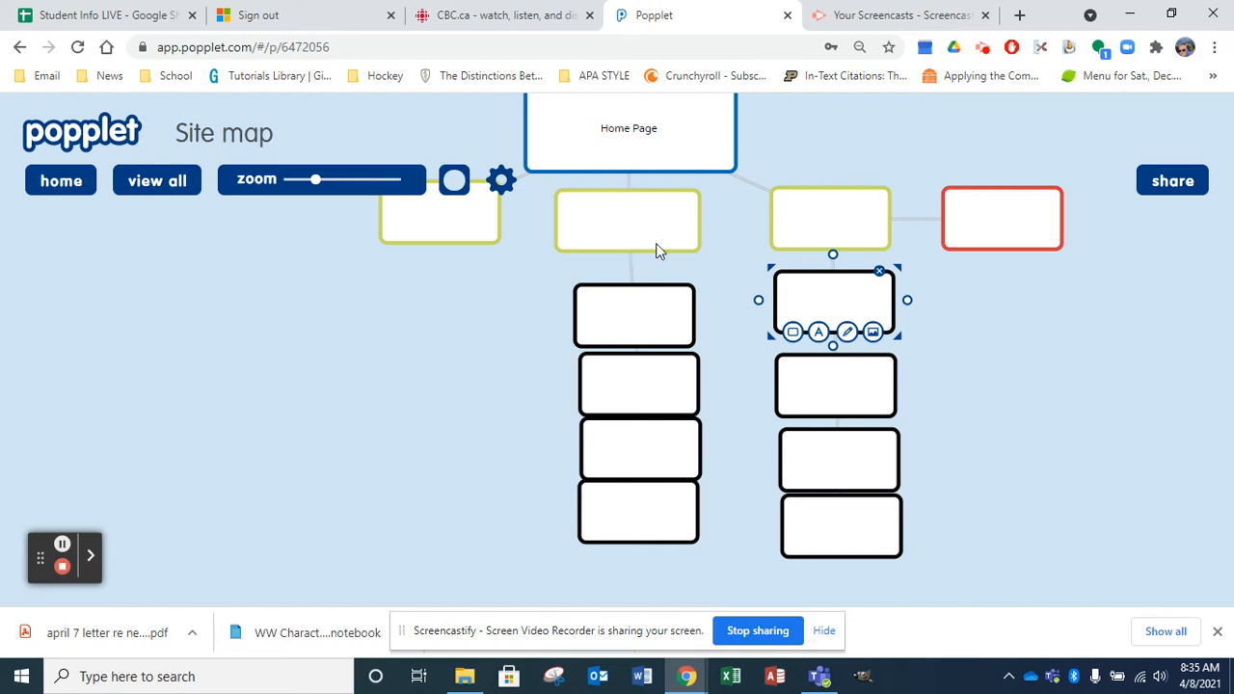
left_click(795, 334)
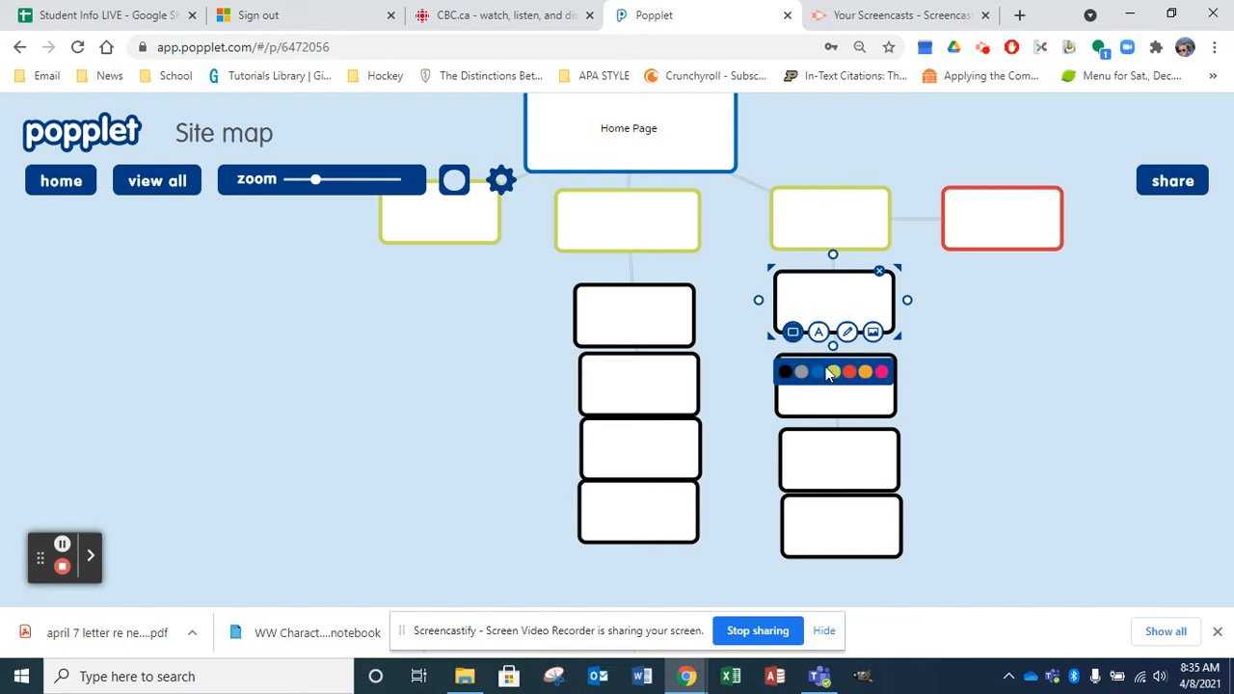
left_click(835, 374)
- Make the middle child popple and its first sub-popple orange
left_click(630, 222)
left_click(585, 252)
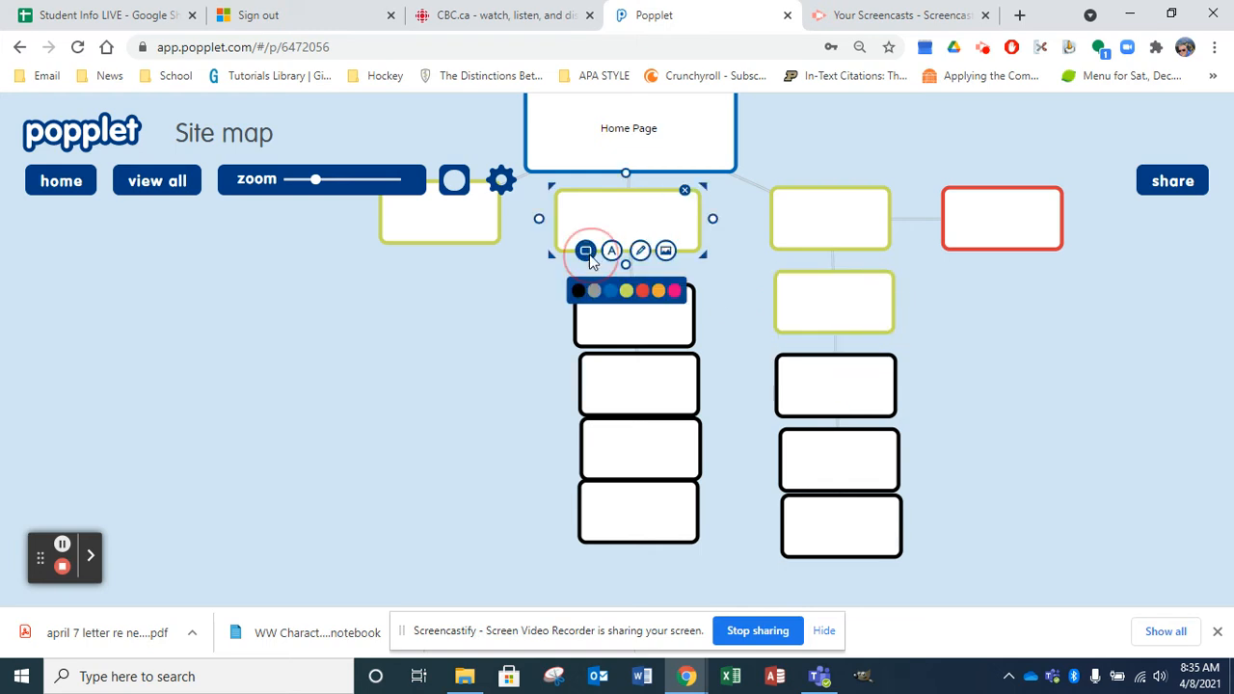
left_click(660, 291)
left_click(630, 328)
left_click(592, 346)
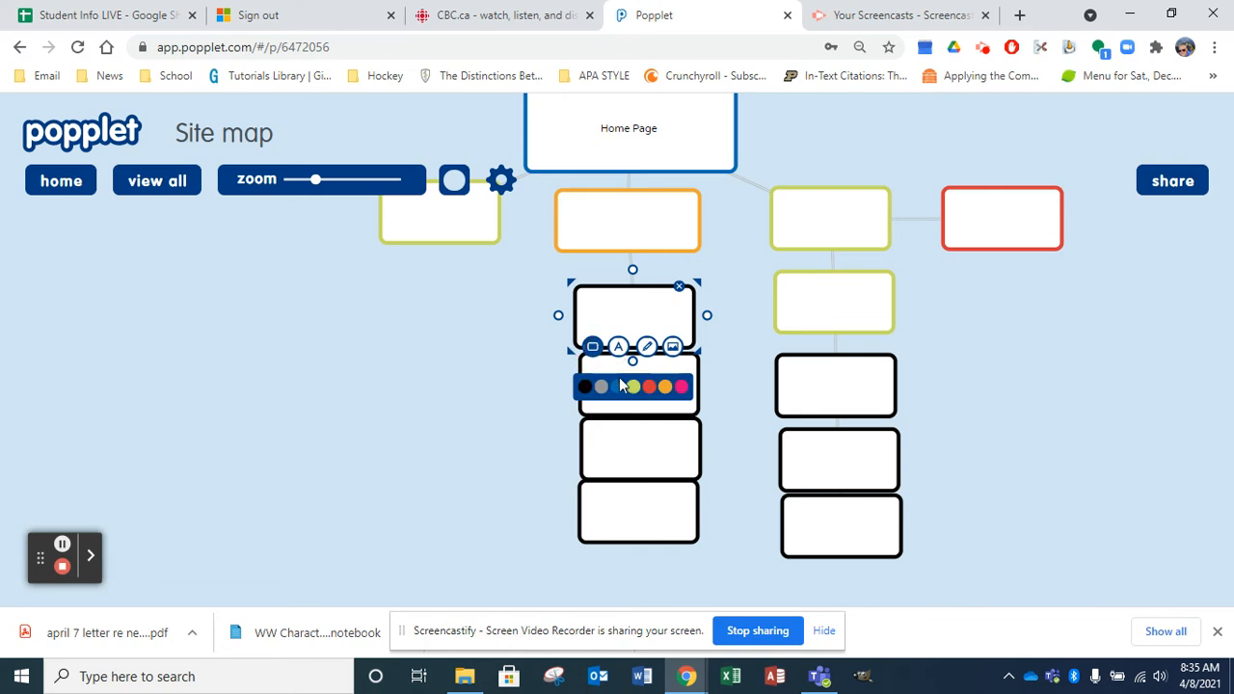
left_click(666, 390)
- Nudge the black popples below the orange ones into a straight column
left_click(646, 417)
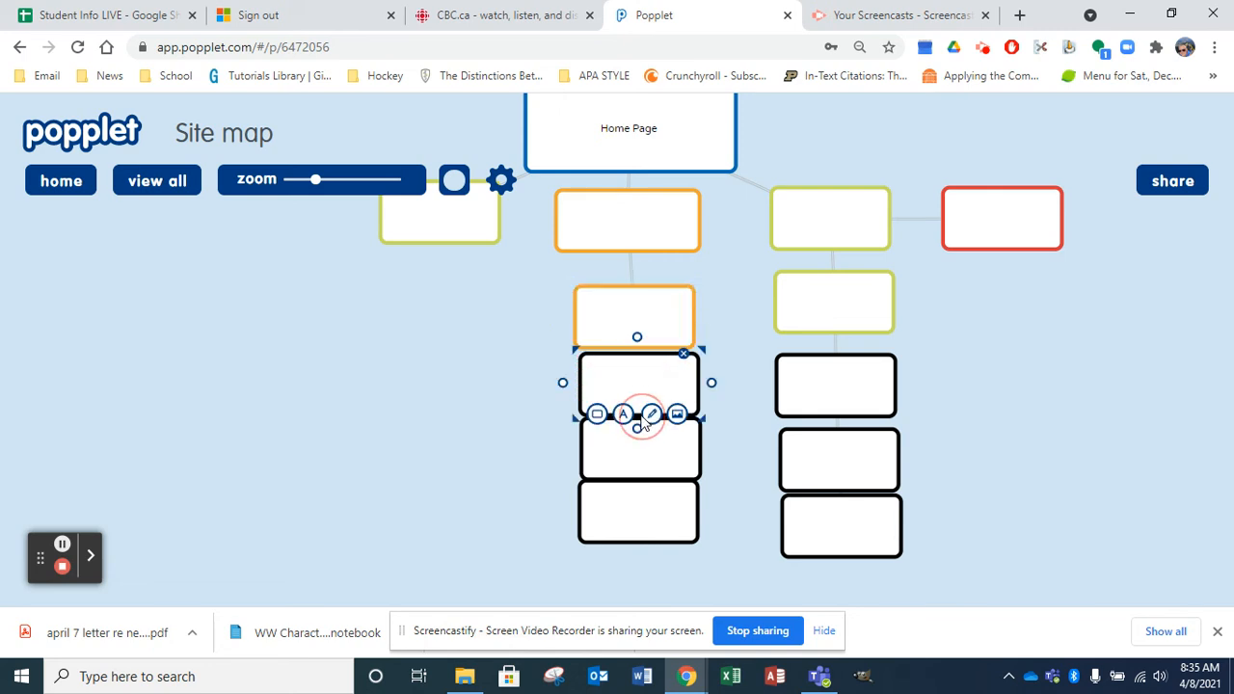
left_click_drag(653, 374, 644, 376)
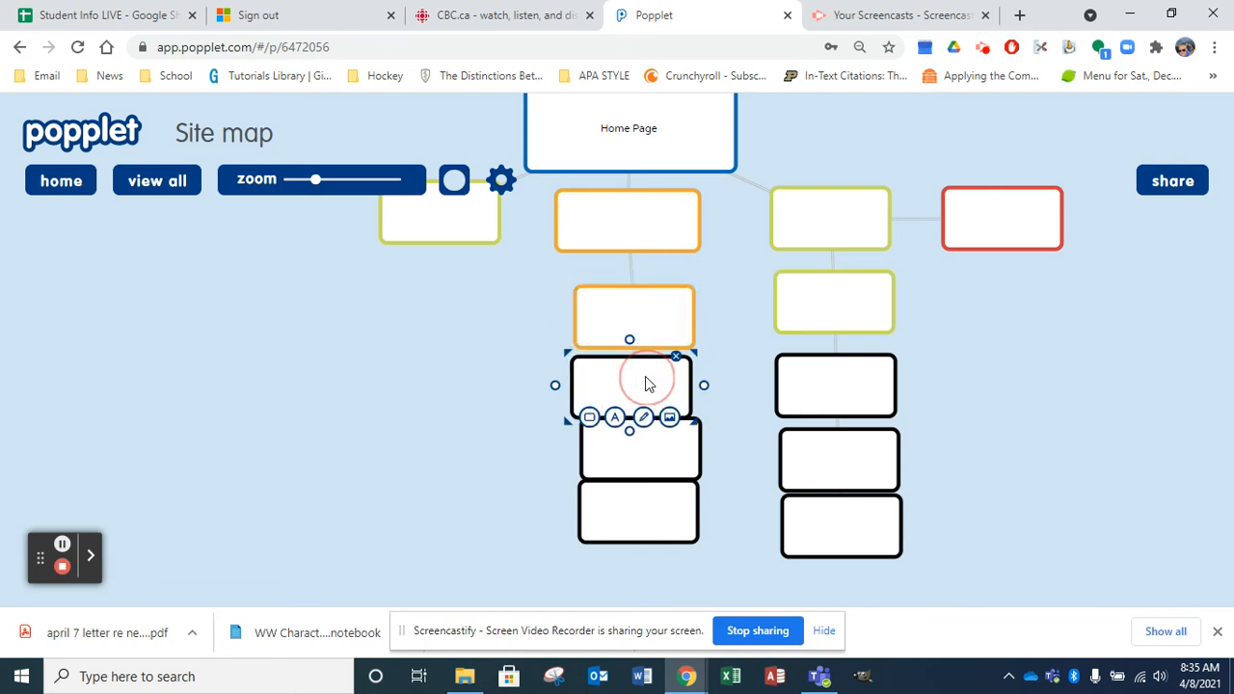
left_click(636, 446)
left_click_drag(596, 442, 587, 443)
mouse_move(616, 499)
left_mouse_down()
mouse_move(604, 499)
mouse_move(617, 509)
left_mouse_up()
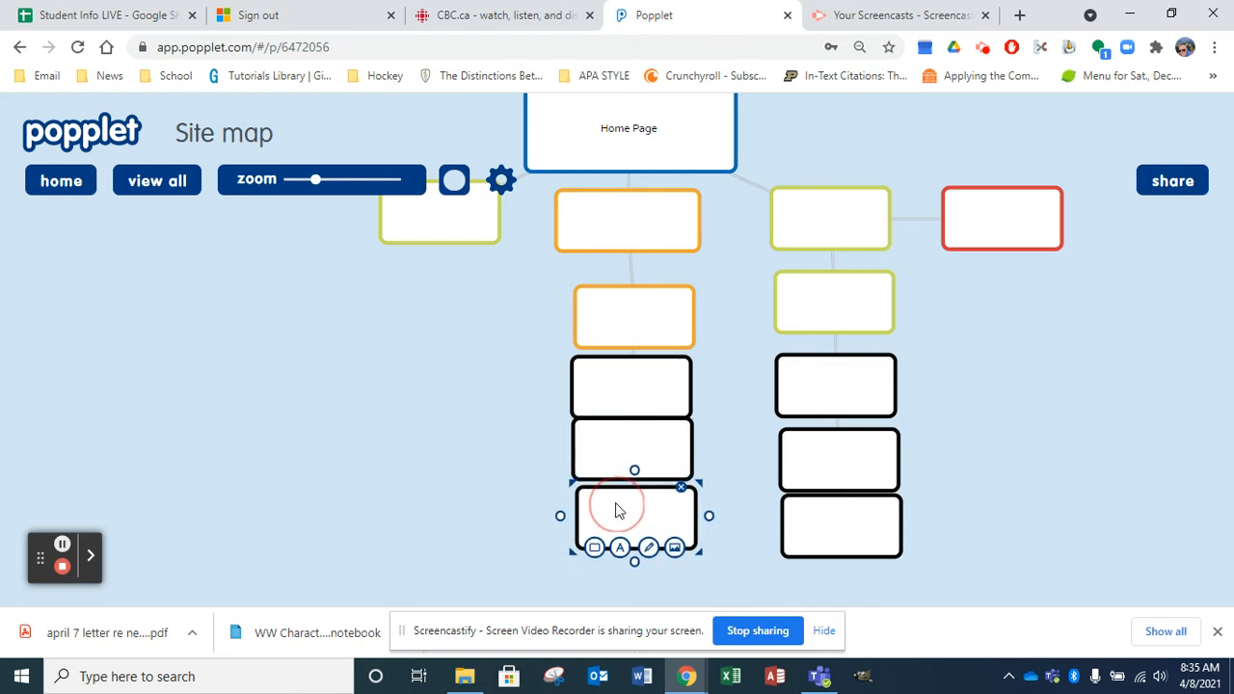
left_click(626, 385)
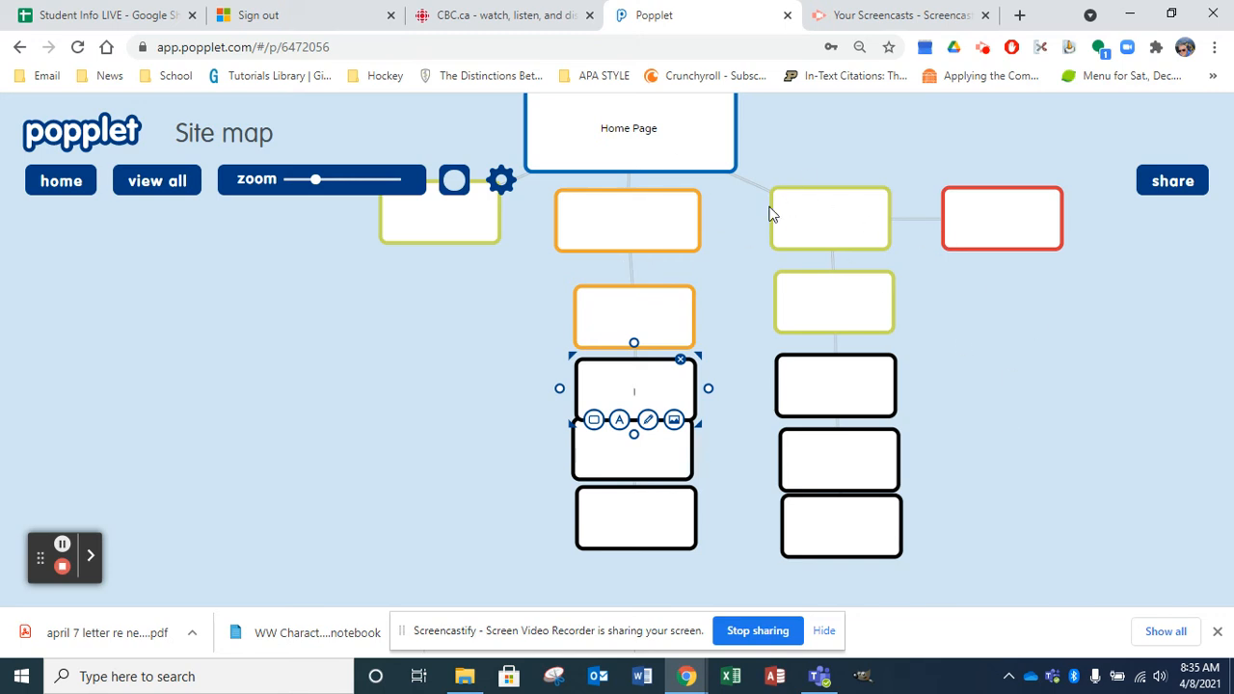
- Select the green and red popples, then open and dismiss the red popple's media options
left_click(815, 234)
left_click(1021, 236)
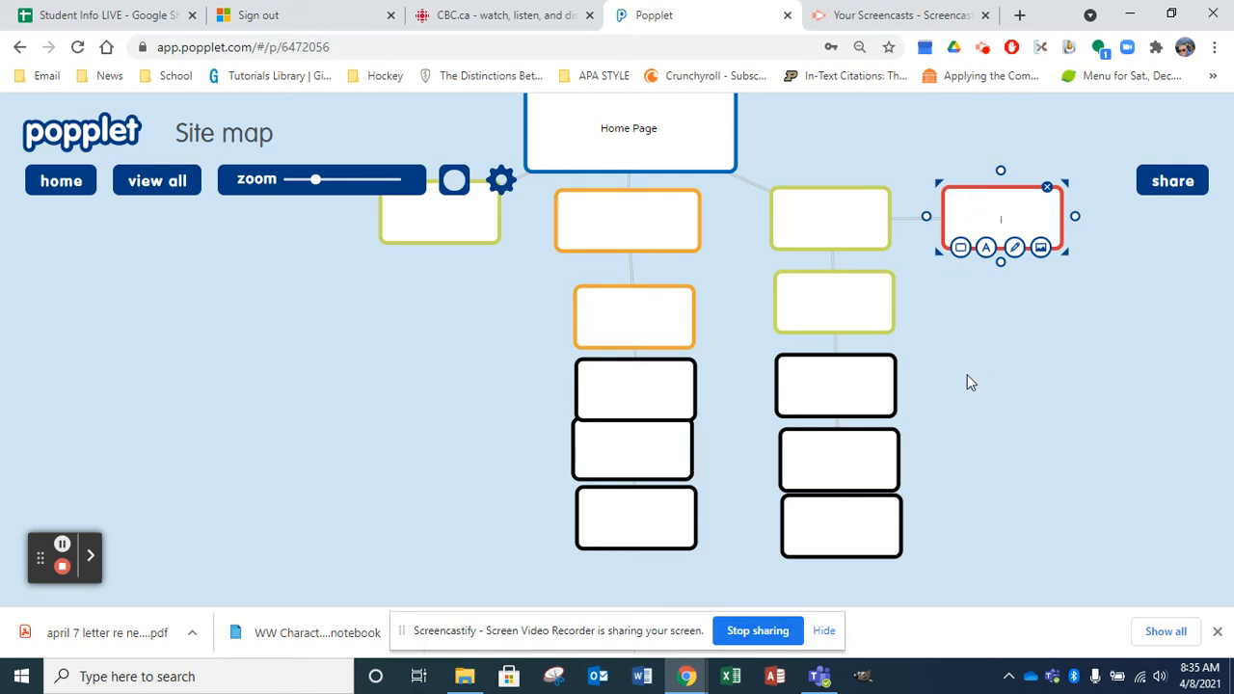
left_click_drag(875, 114, 914, 156)
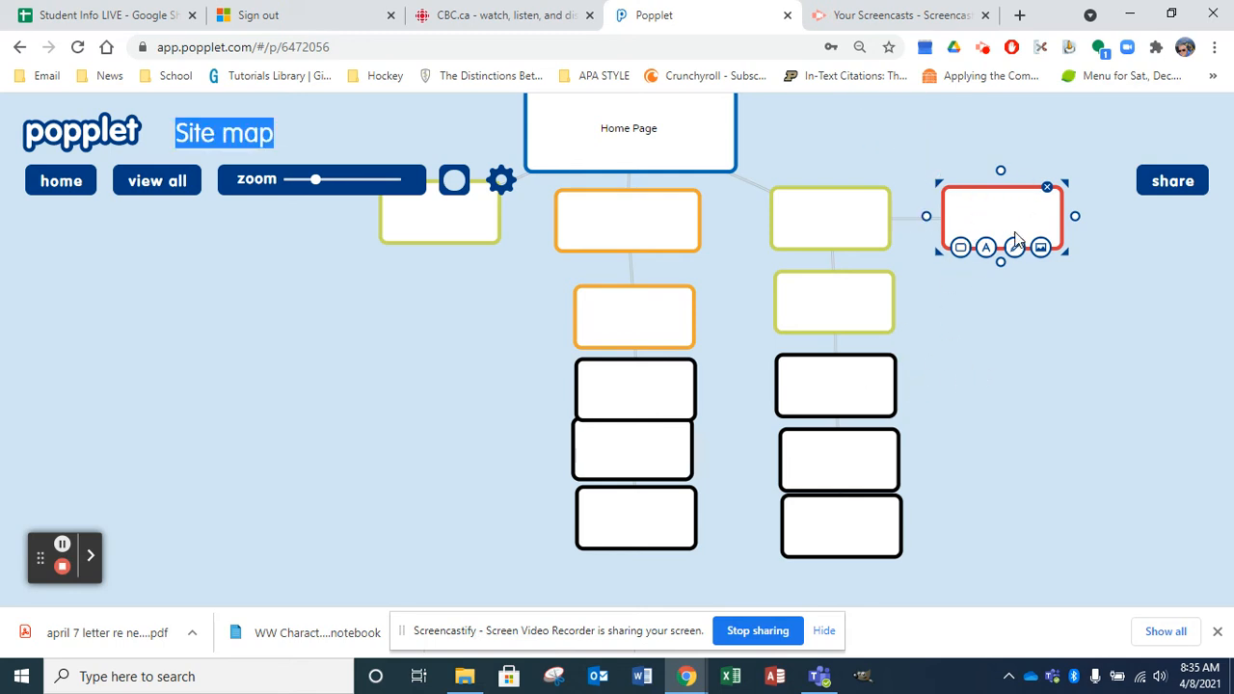
left_click(1038, 249)
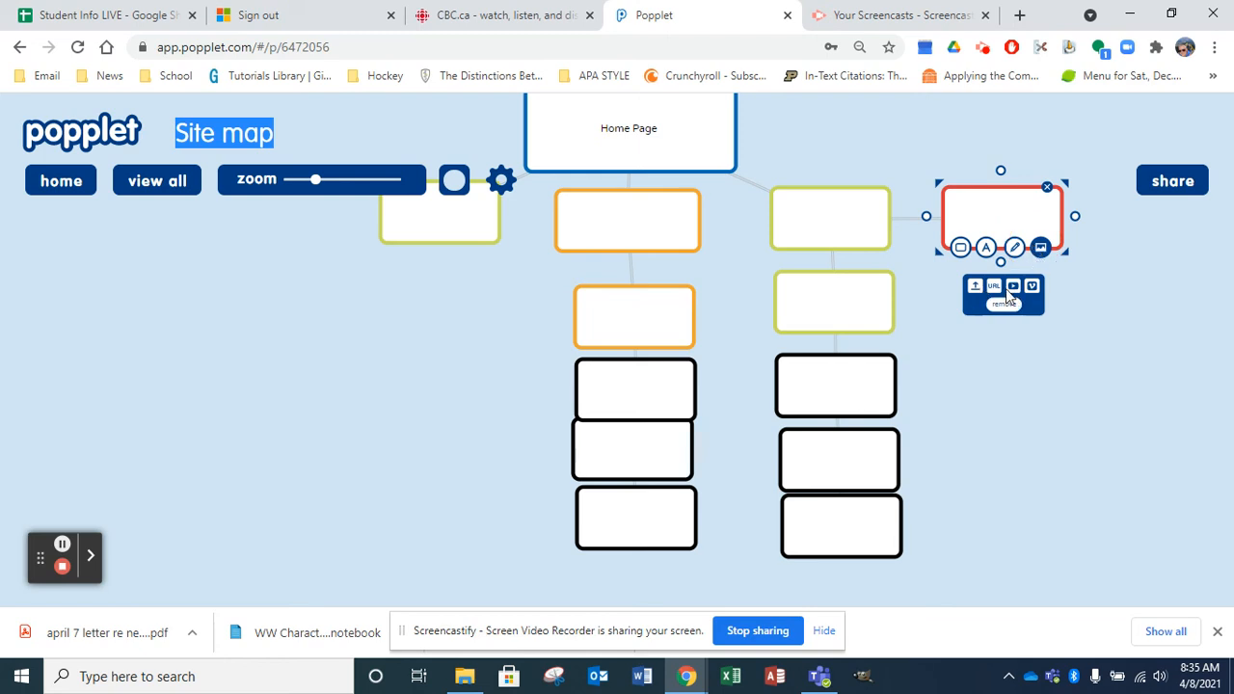
left_click(979, 408)
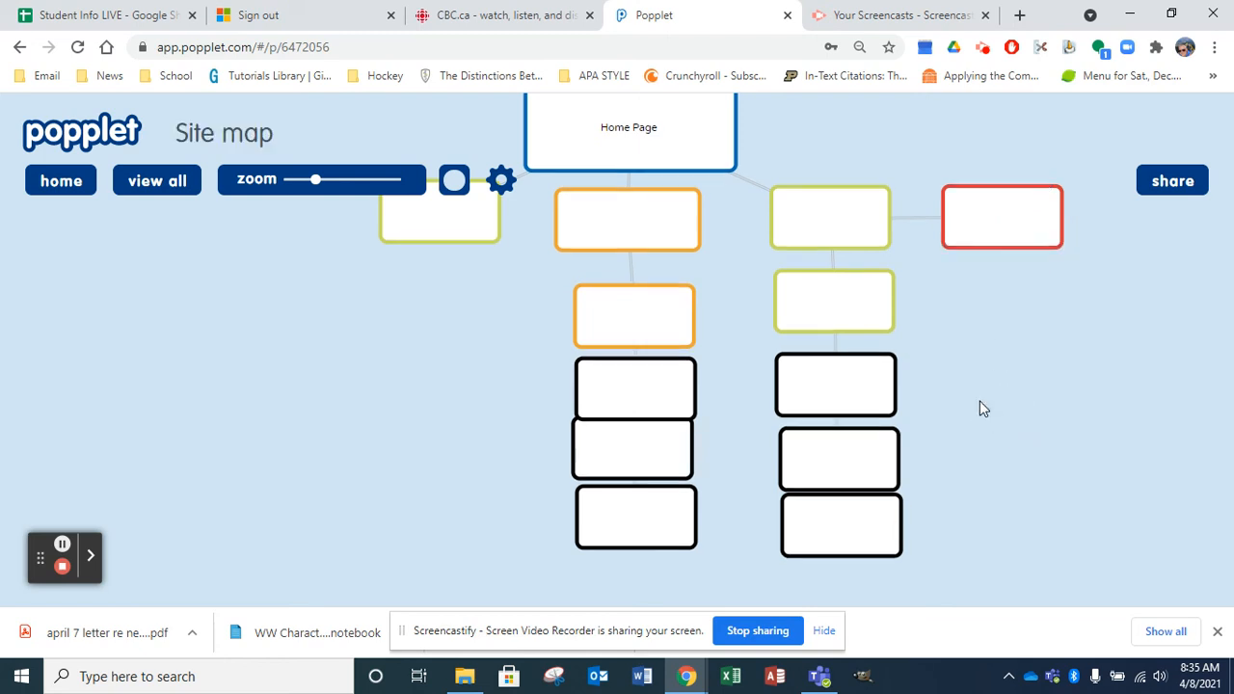
left_click(911, 155)
left_click_drag(673, 118, 663, 152)
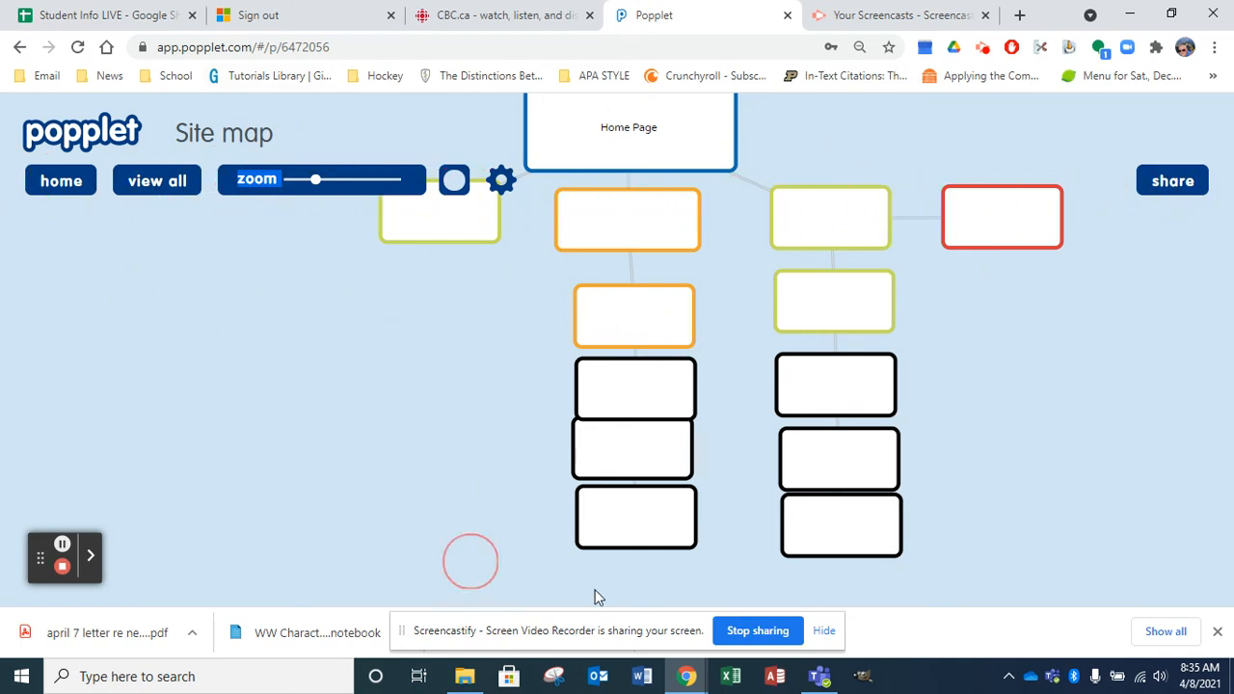
- Add a chain of three new popples extending right from Home Page
scroll(860, 433, "up", 5)
scroll(864, 410, "down", 5)
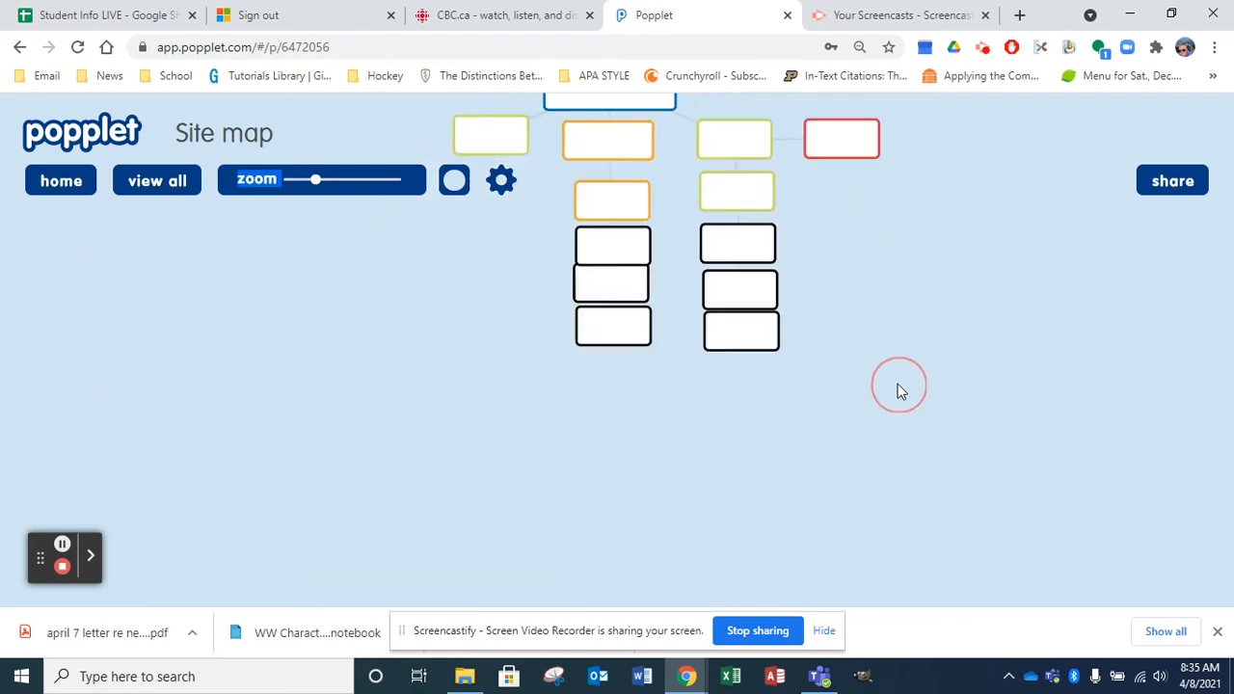
left_click_drag(949, 311, 947, 346)
left_click(638, 303)
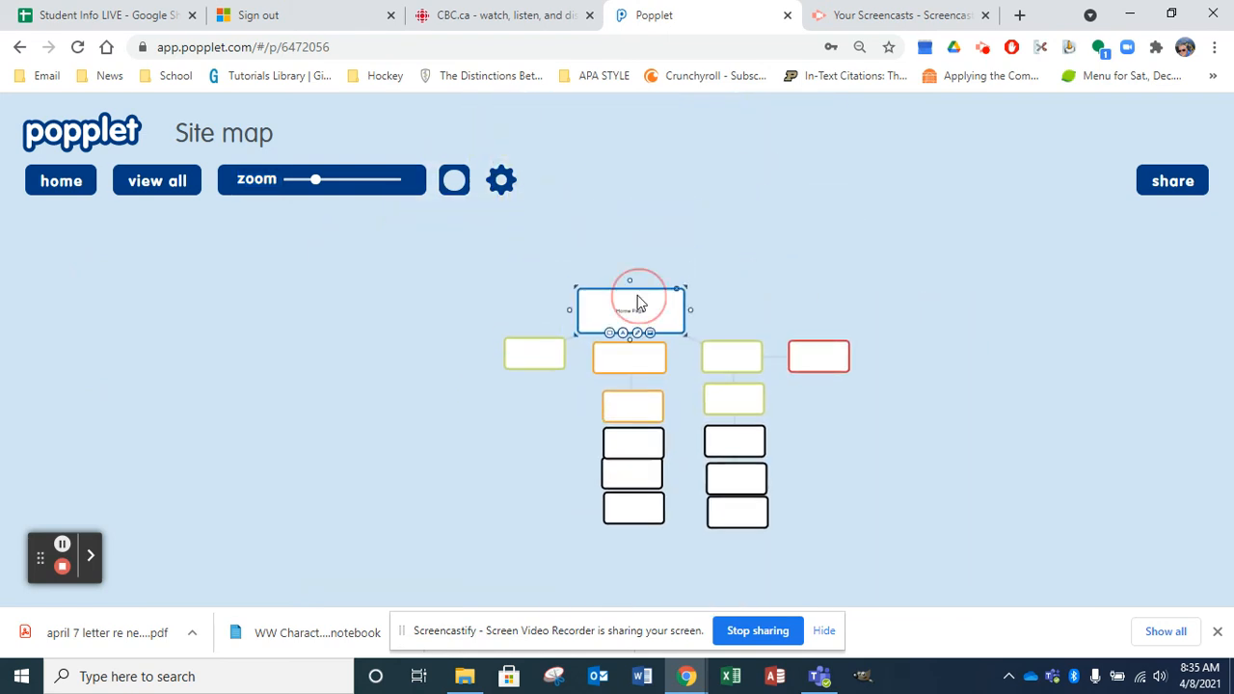
scroll(700, 303, "down", 3)
scroll(660, 302, "up", 5)
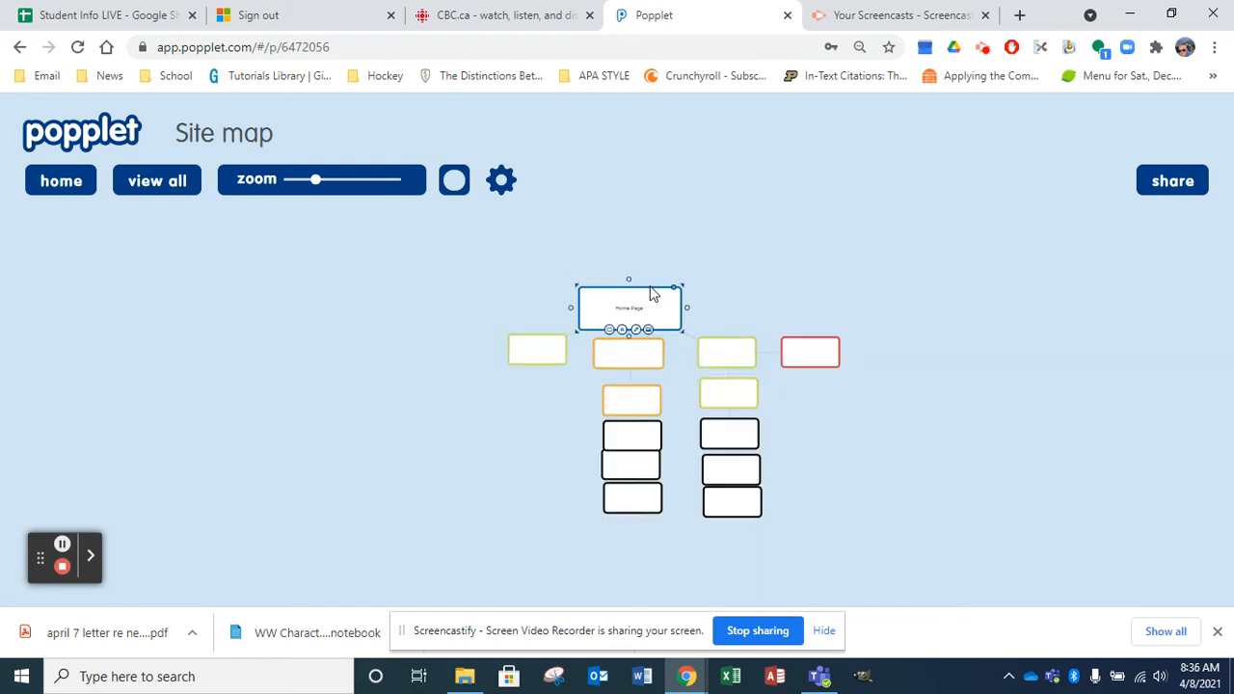
left_click(763, 357)
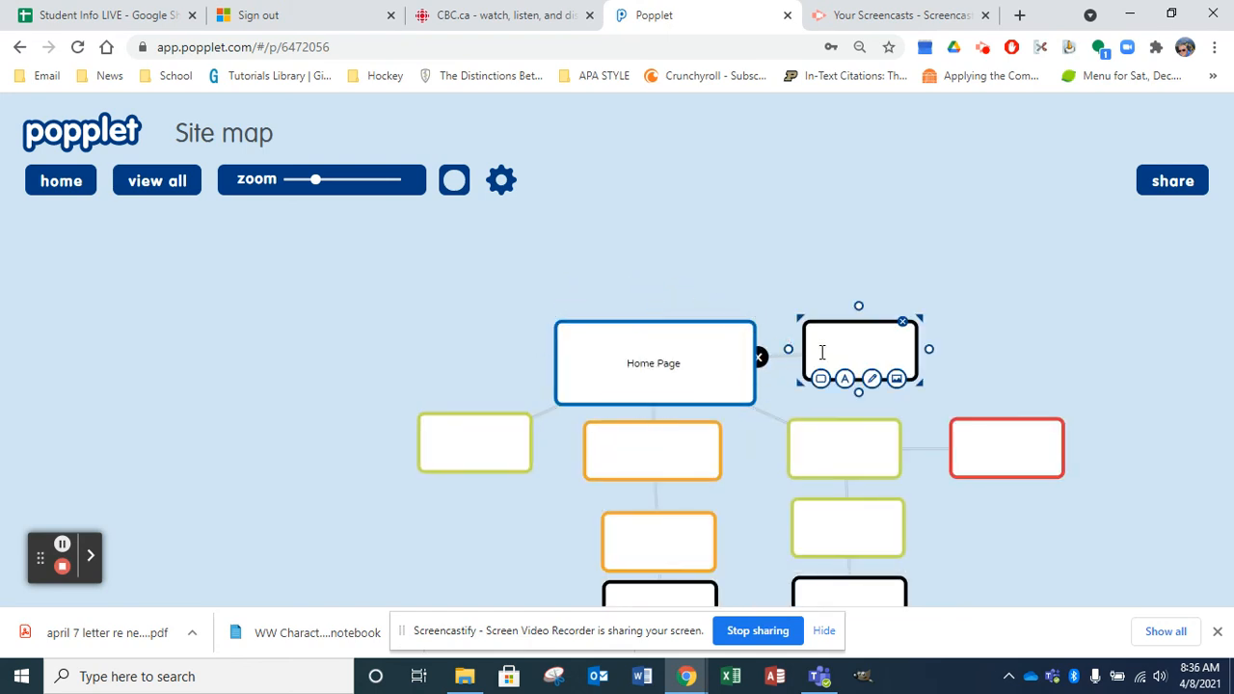
left_click(930, 351)
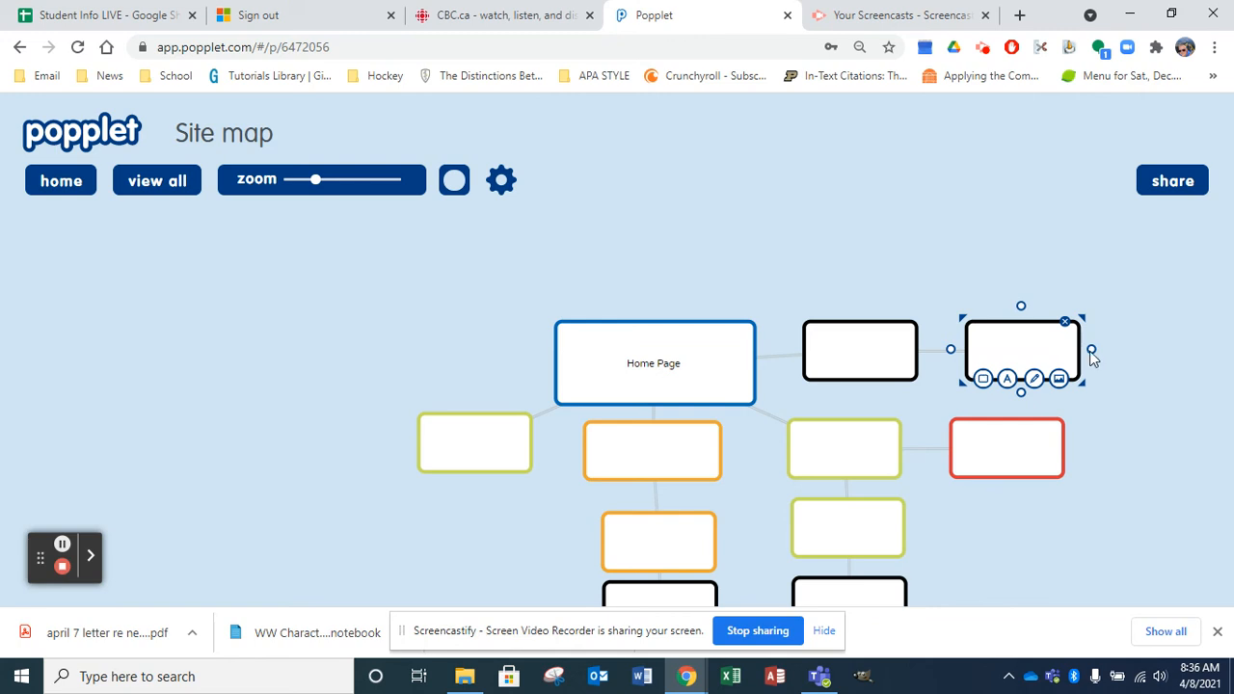
left_click(1091, 350)
left_click_drag(1091, 424, 967, 371)
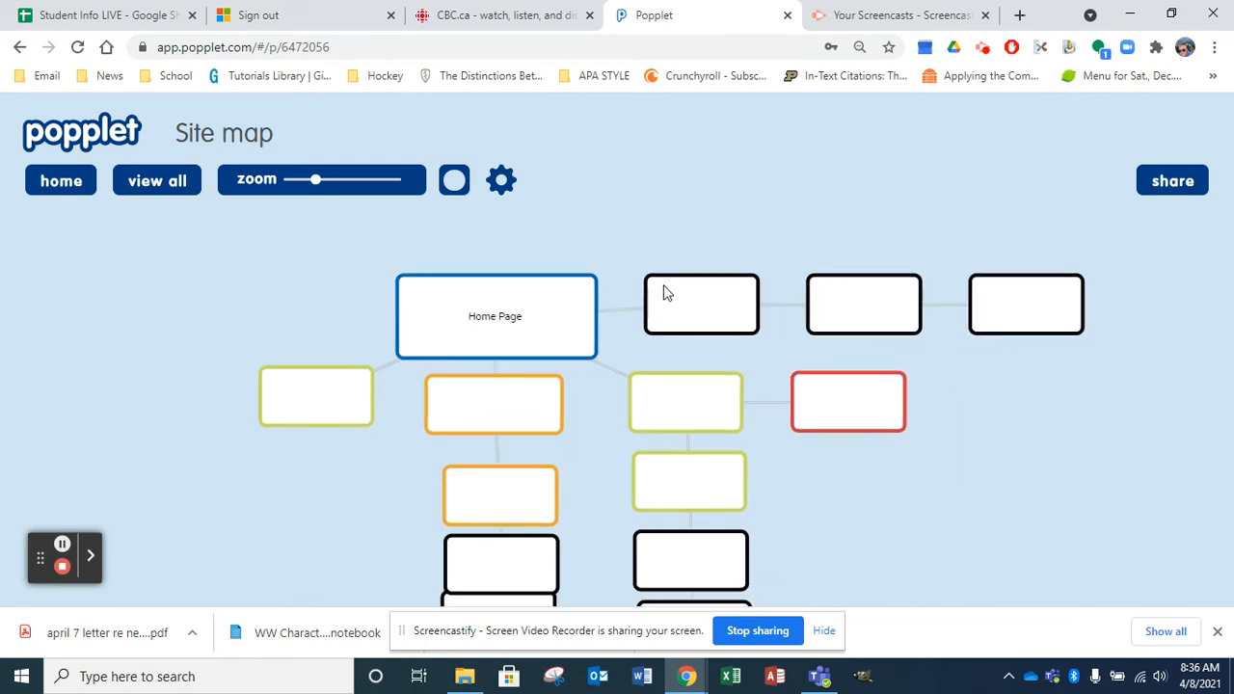
- Enlarge the Home Page popple from its corner and move it up slightly
left_click(664, 293)
left_click(510, 290)
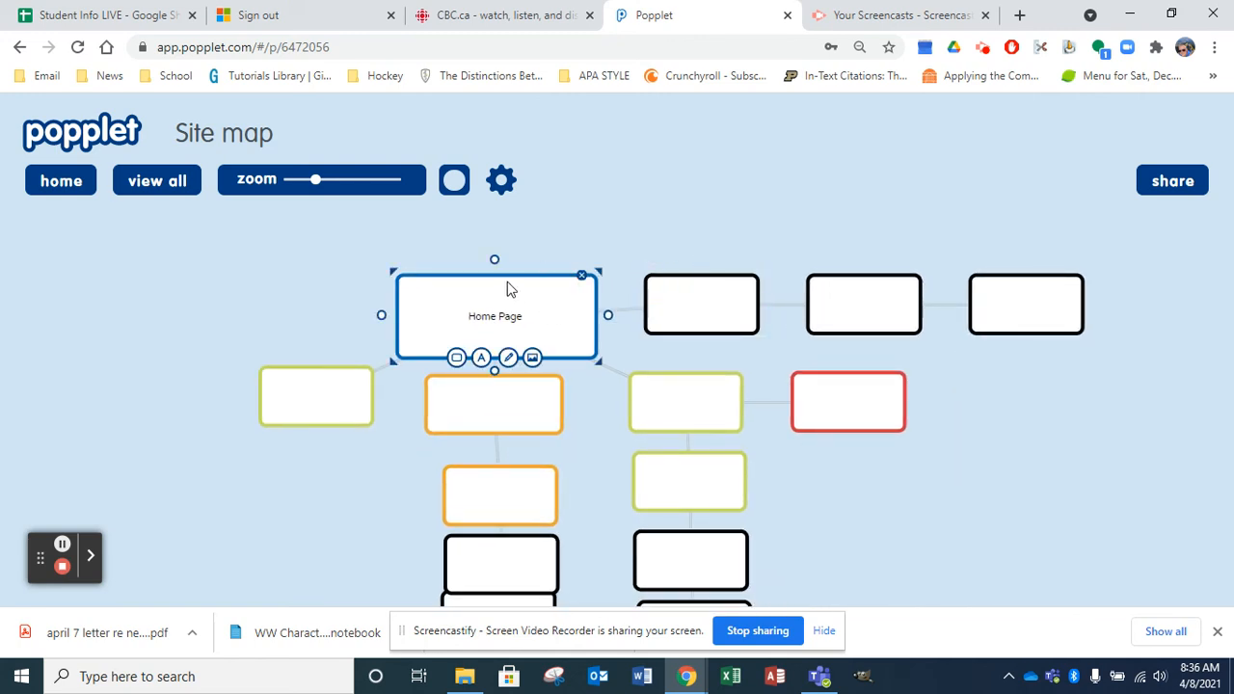
left_click(389, 269)
left_click(401, 282)
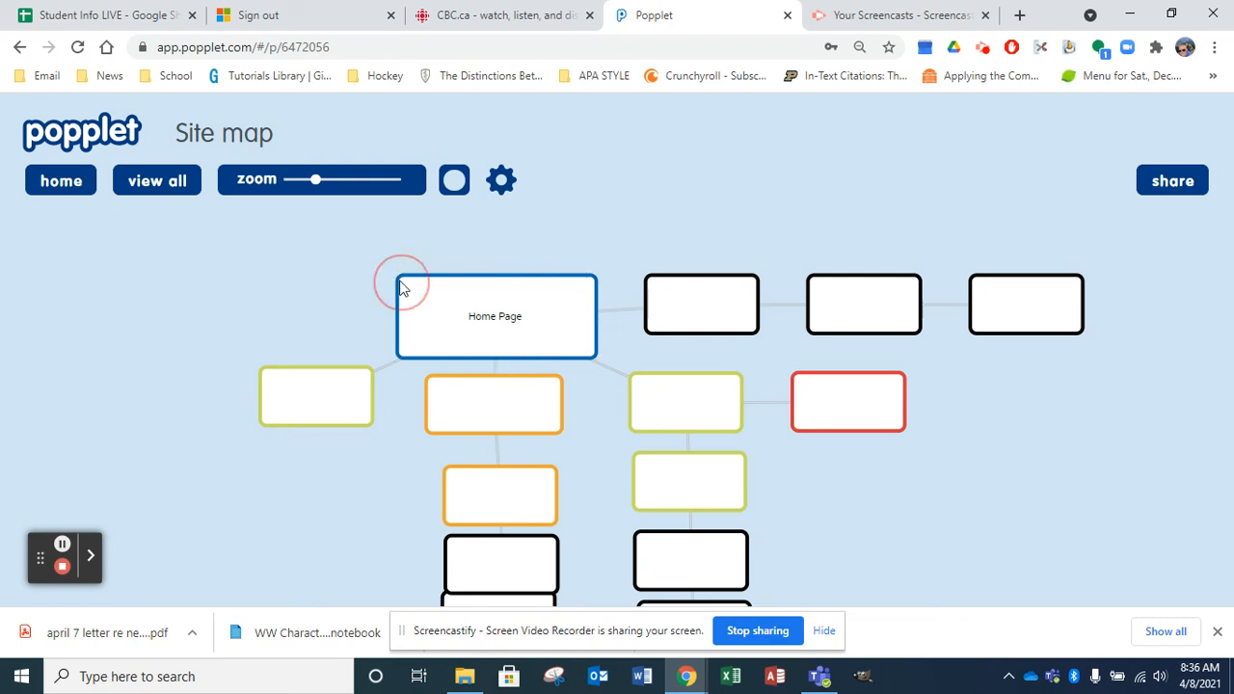
left_click(425, 293)
left_click_drag(400, 279, 370, 256)
left_click_drag(429, 306, 432, 270)
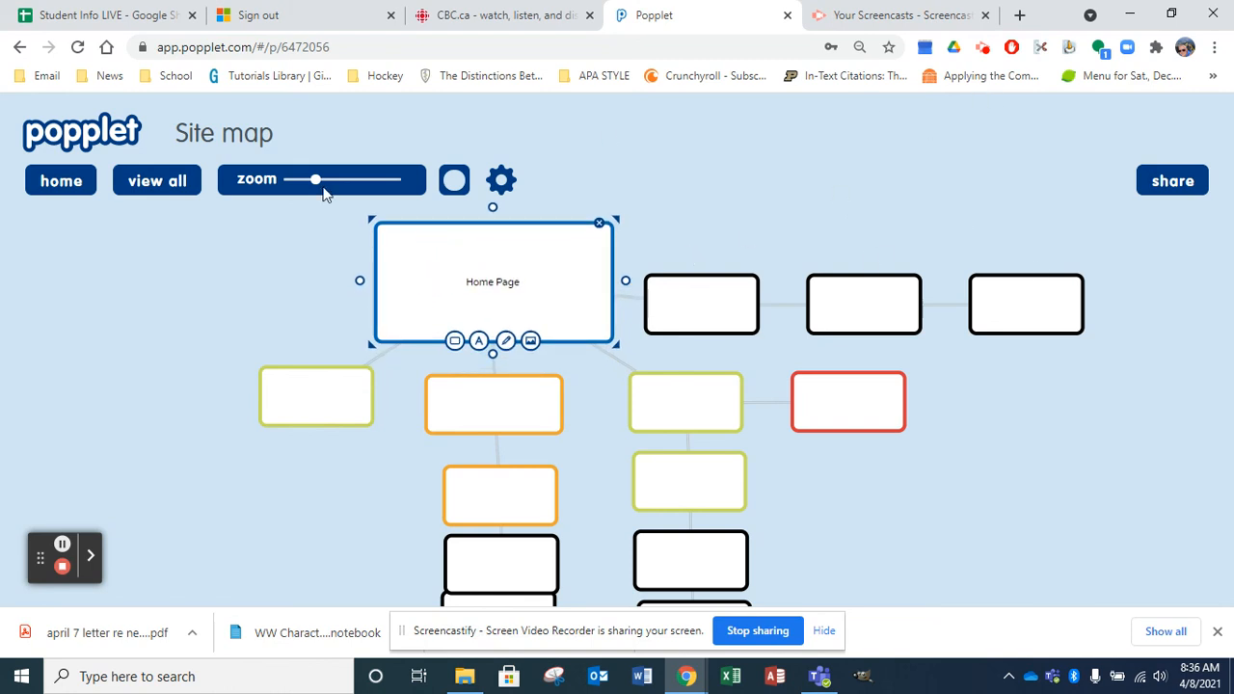
- In the sharing options, toggle the popplet between public and private
left_click(1156, 179)
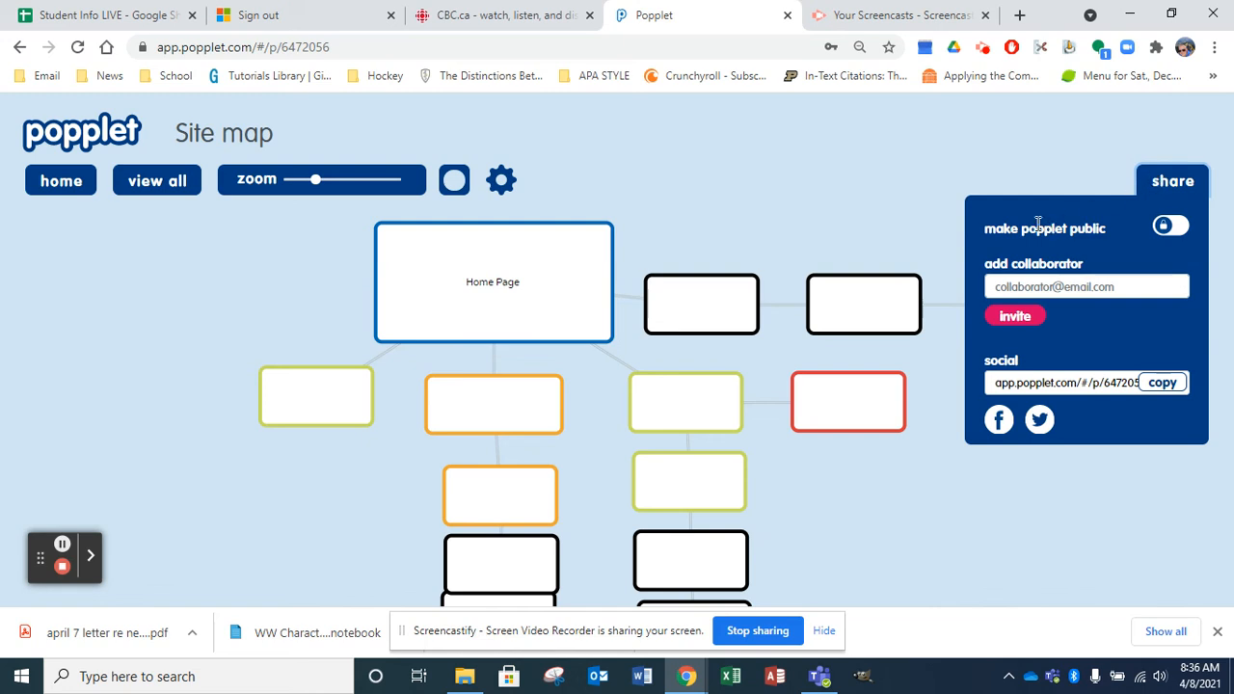
mouse_move(983, 233)
left_mouse_down()
mouse_move(1090, 228)
mouse_move(983, 234)
left_mouse_up()
left_click(1174, 229)
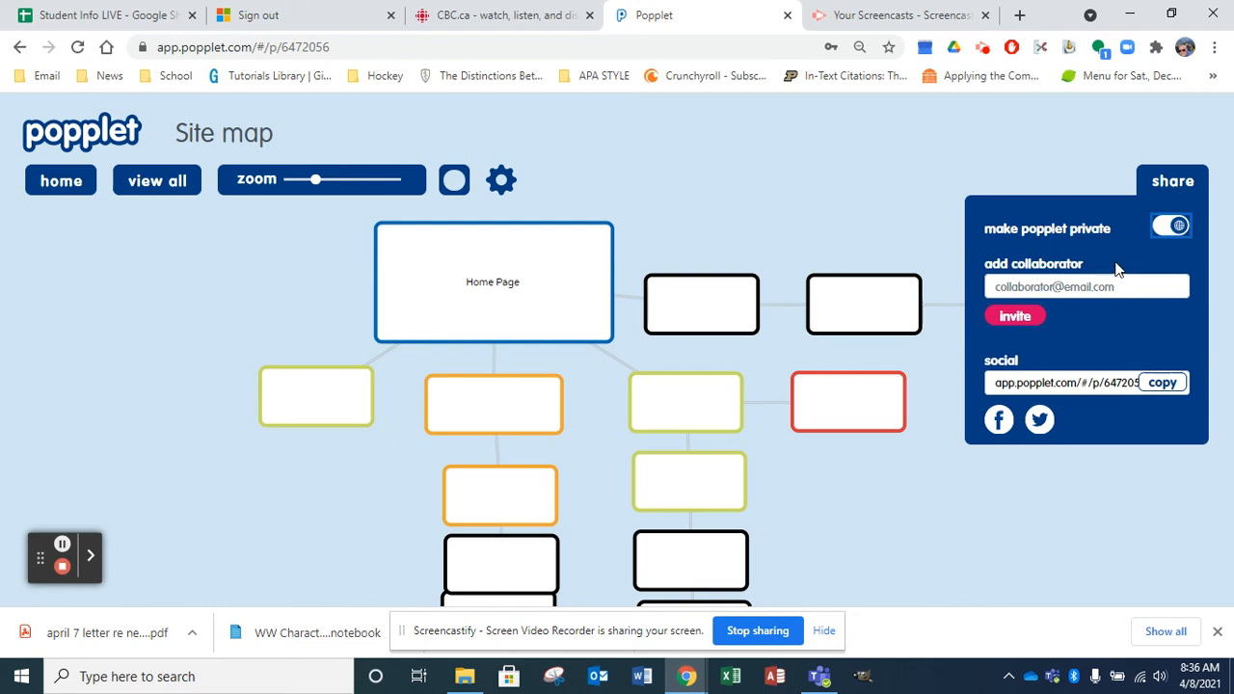
left_click(1164, 231)
left_click(1186, 236)
left_click(1171, 225)
- Enter the collaborator's e-mail, make the popplet public, and copy its share link
left_click(1065, 289)
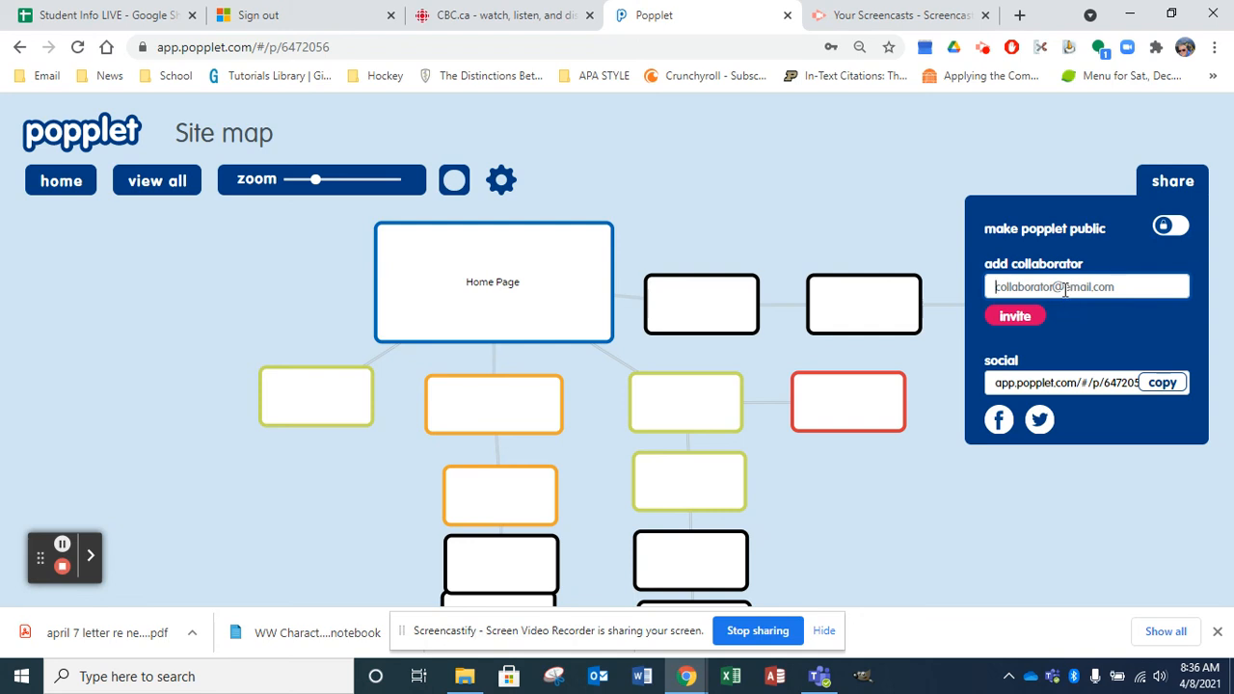
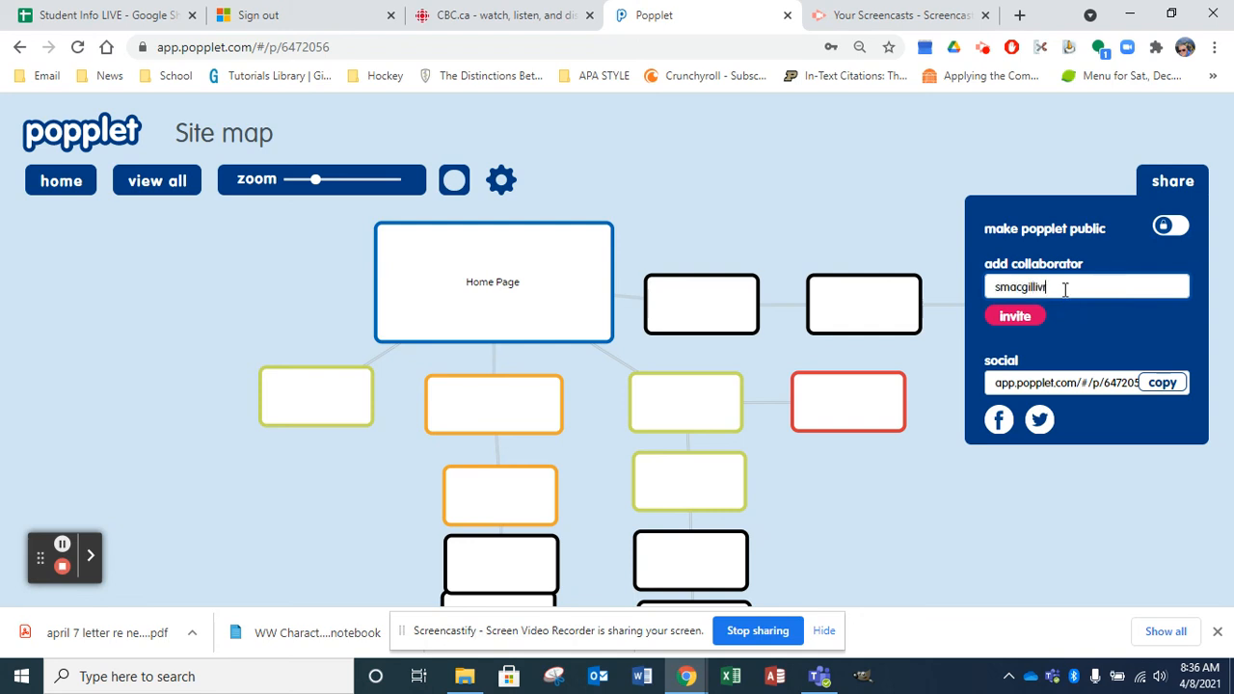
left_click(1183, 230)
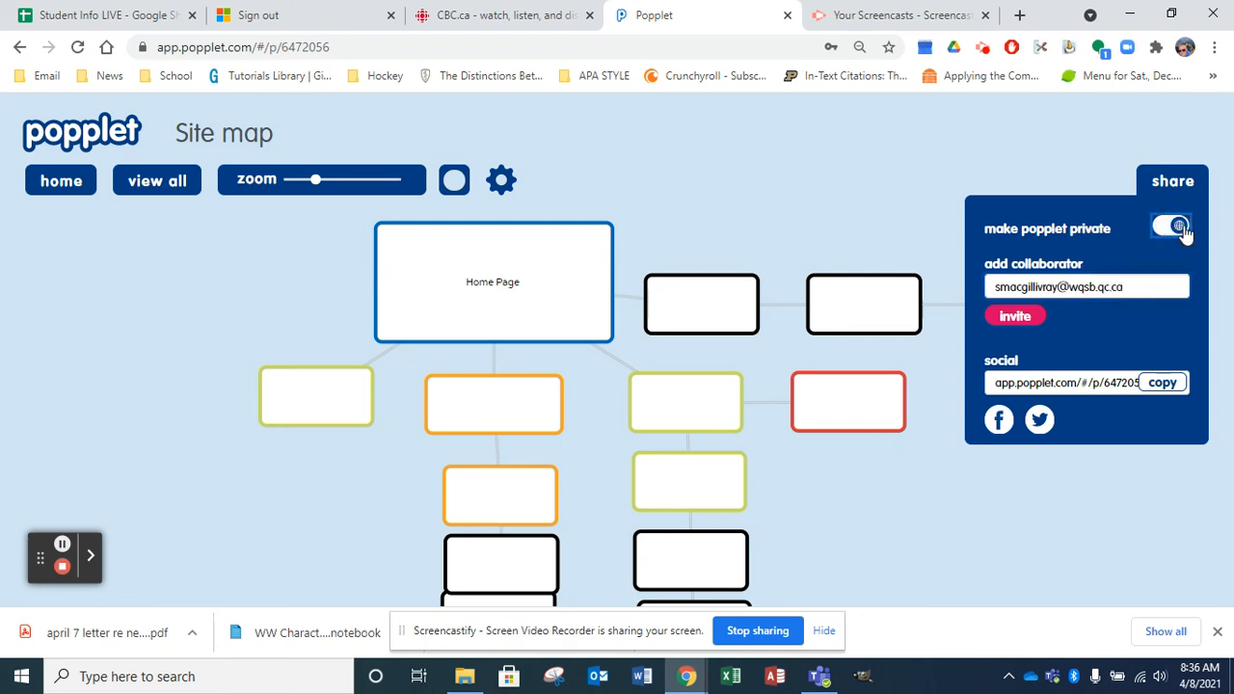
left_click(1162, 384)
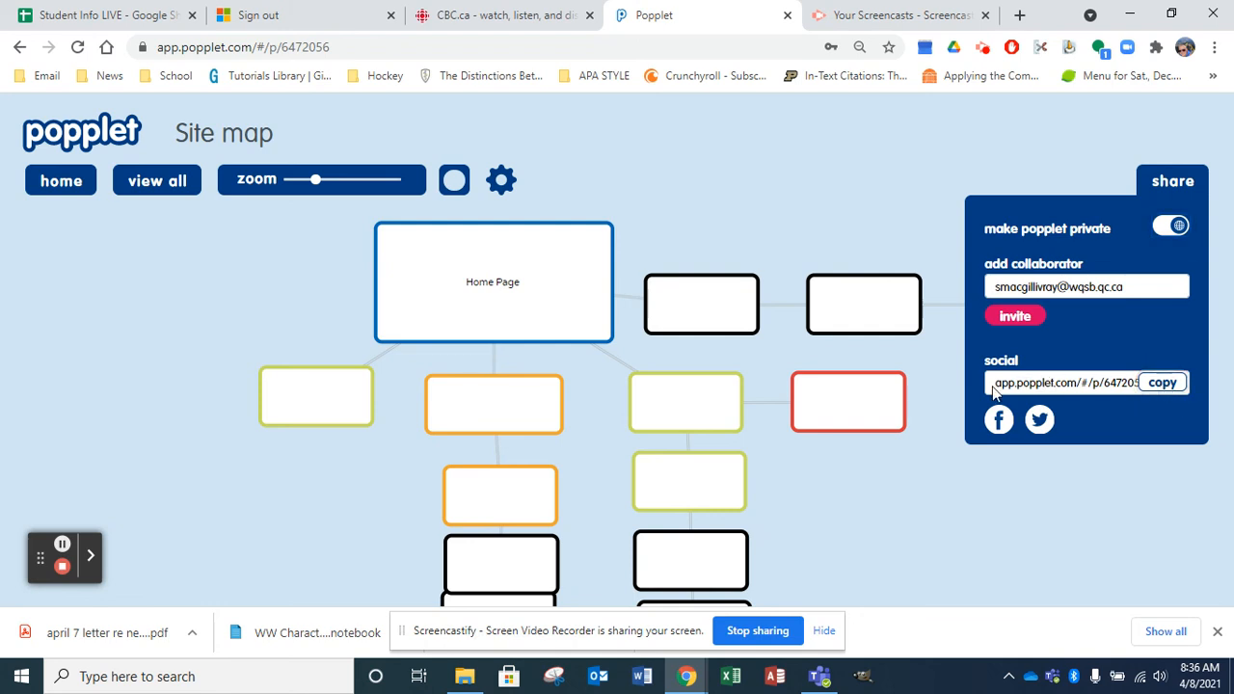